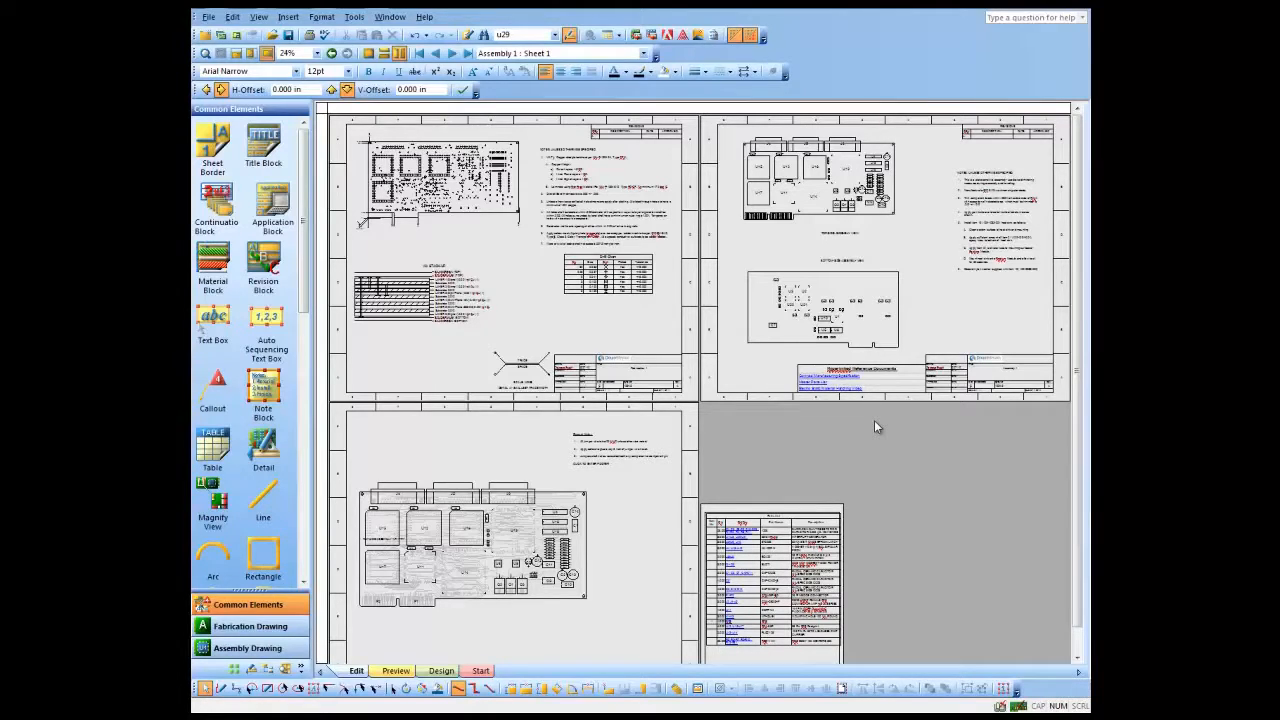
- Export all drawings as AutoCAD 2004 DXF under the name Rev_FINAL in the Output folder
click(208, 17)
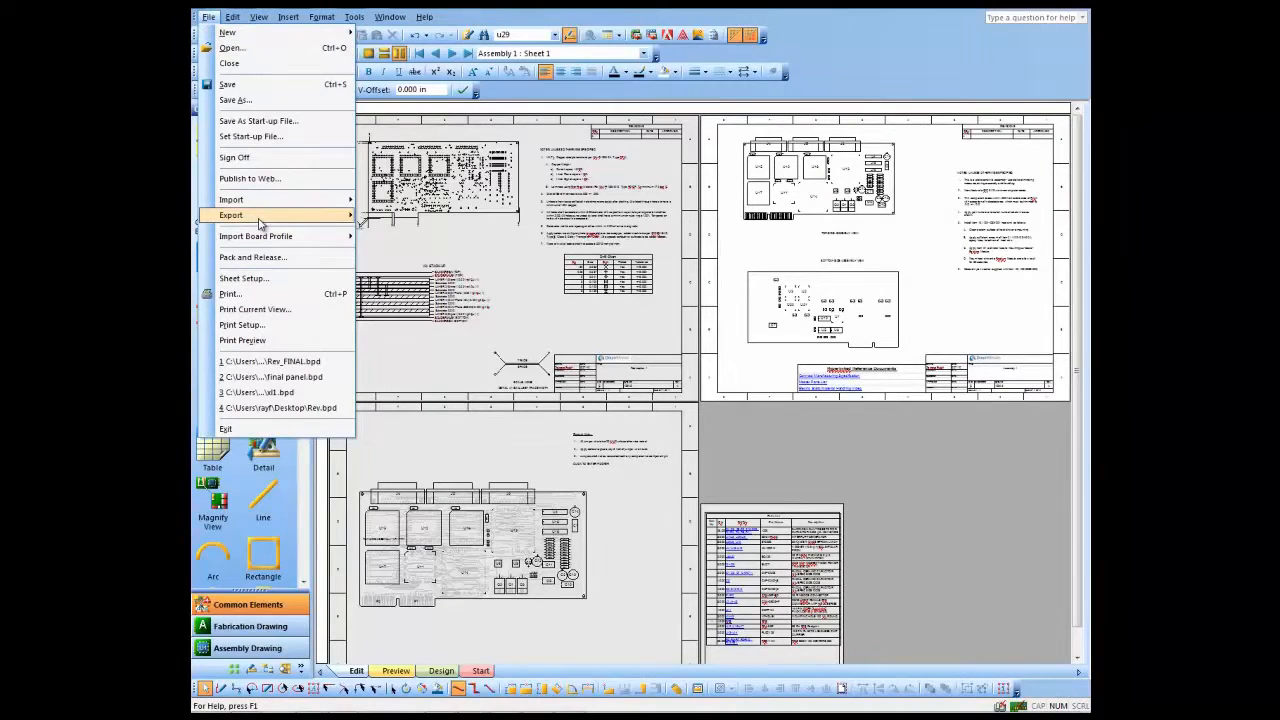
mouse_move(259, 224)
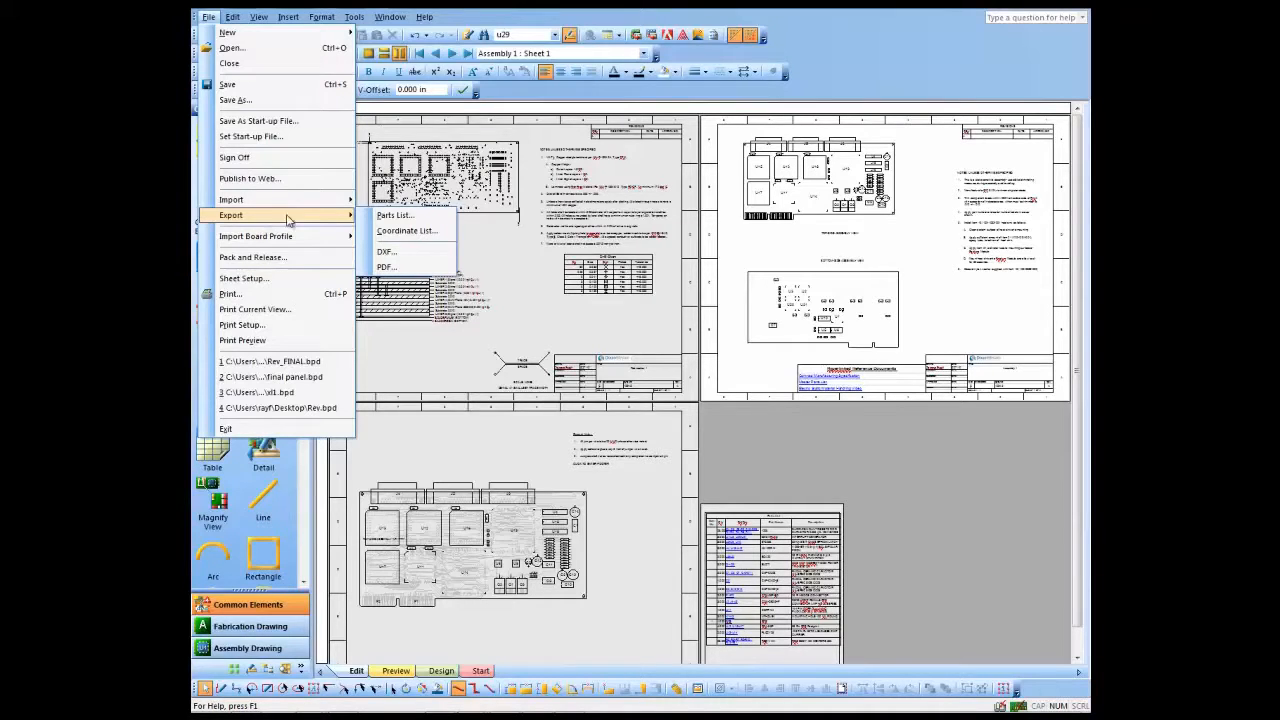
click(398, 257)
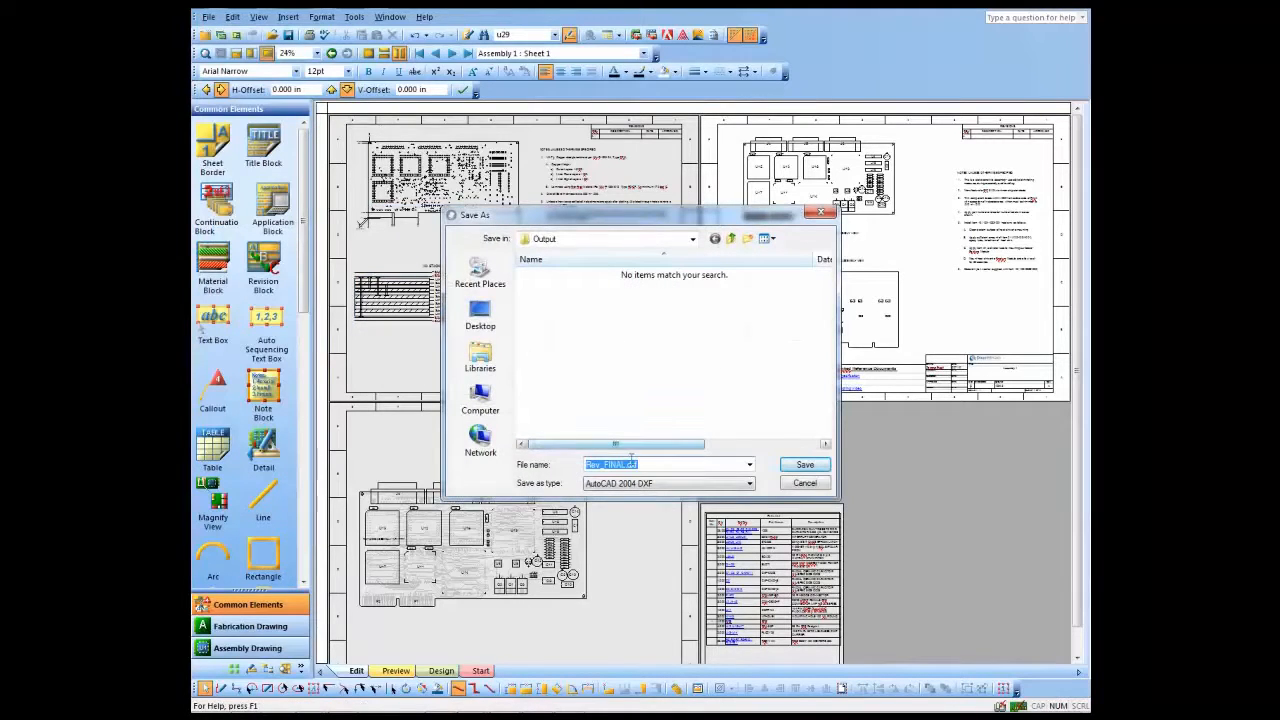
click(806, 466)
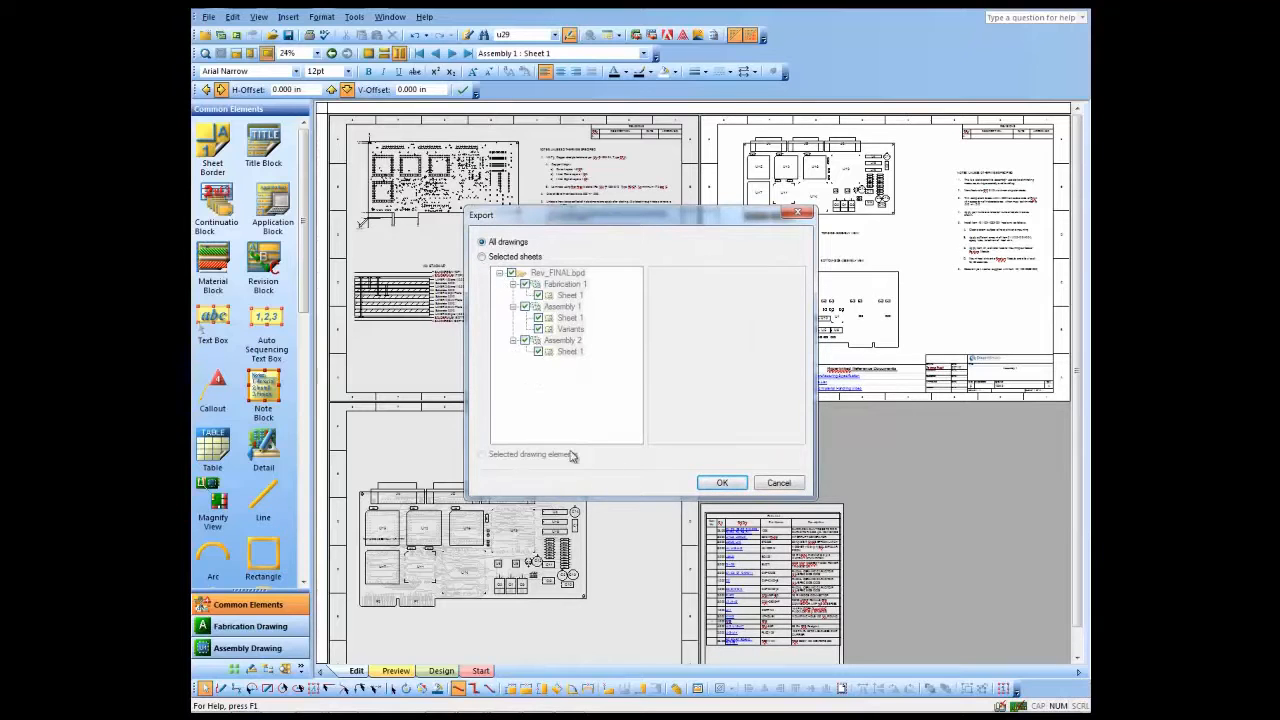
click(720, 485)
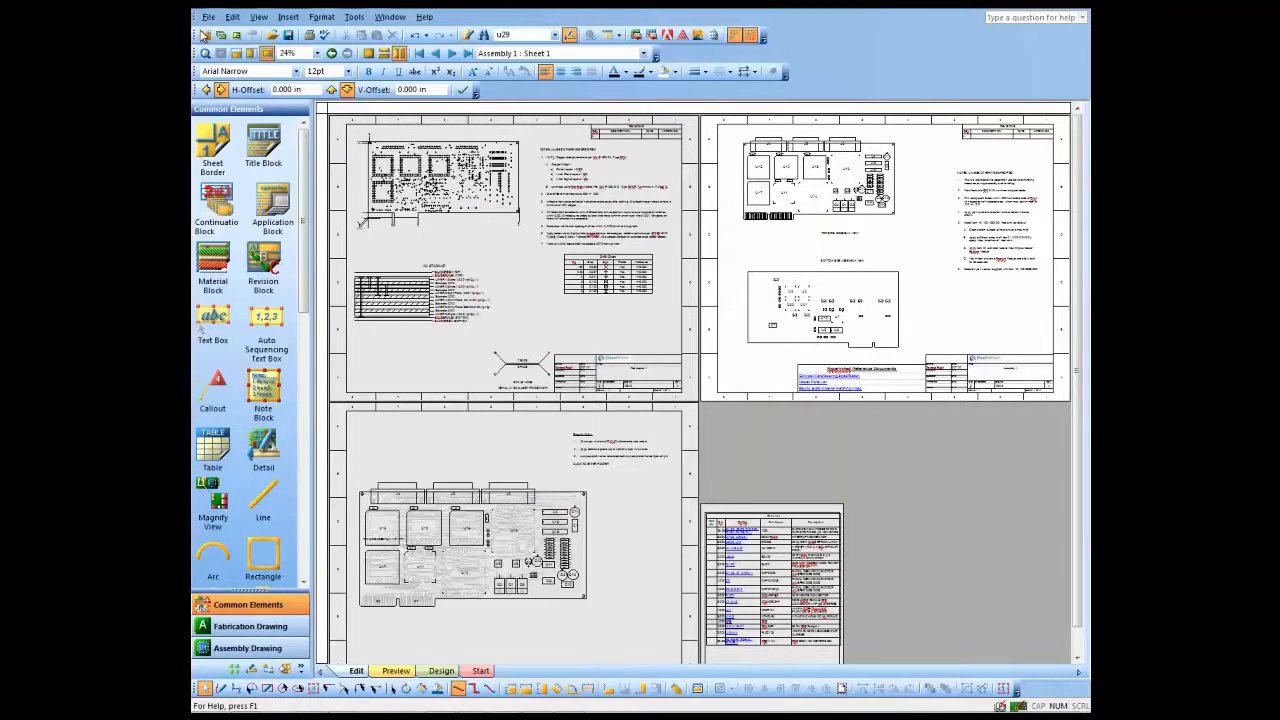
- Export all drawings to the Output folder as an Adobe PDF named Rev_FINAL.pdf
click(208, 17)
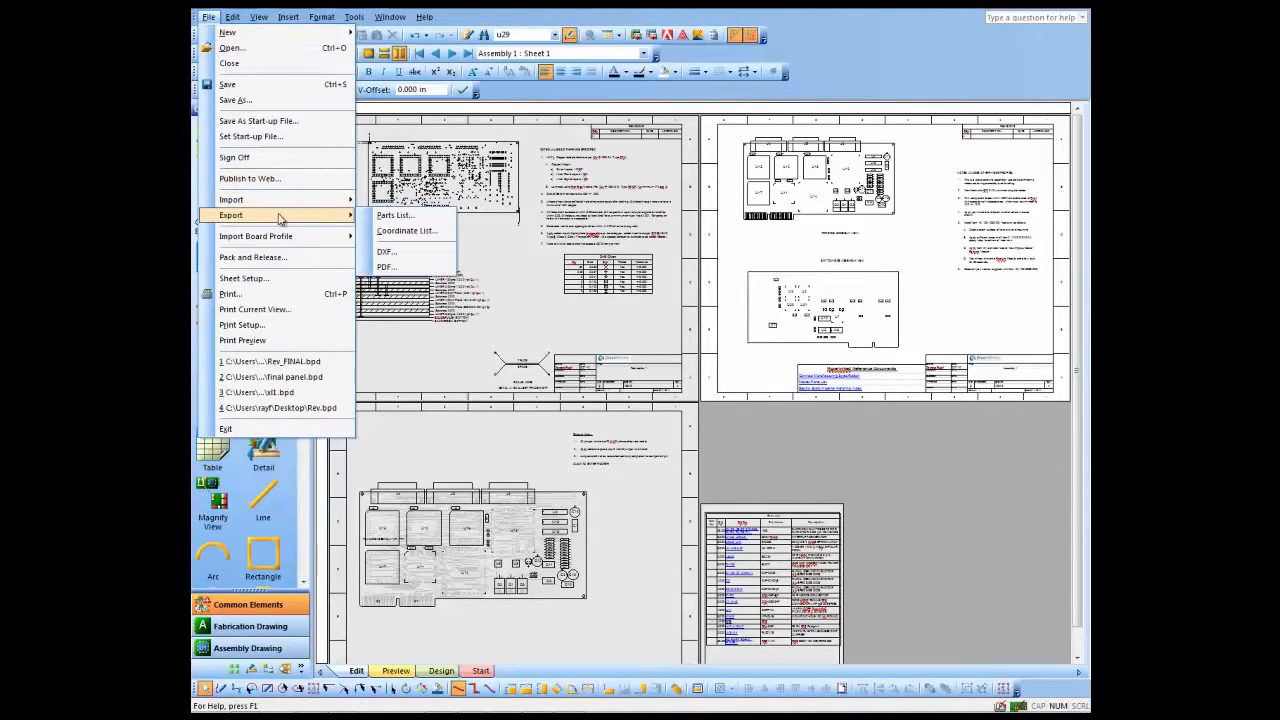
click(393, 268)
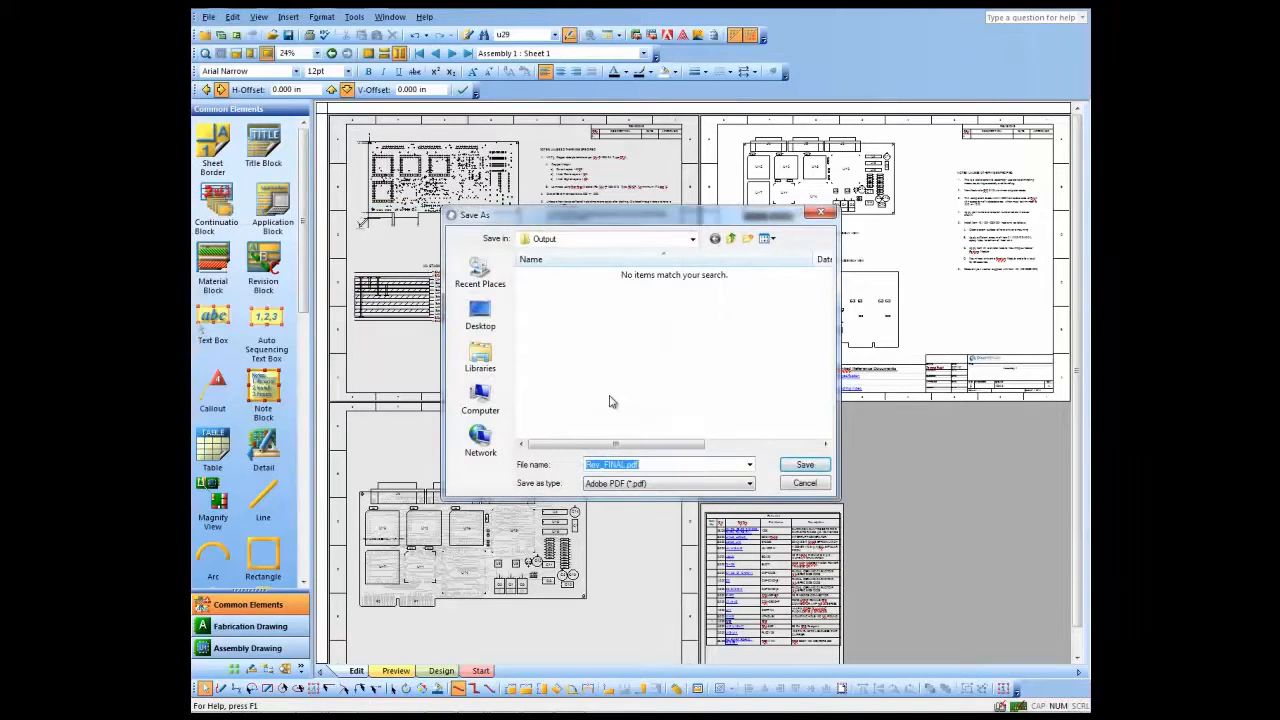
click(803, 465)
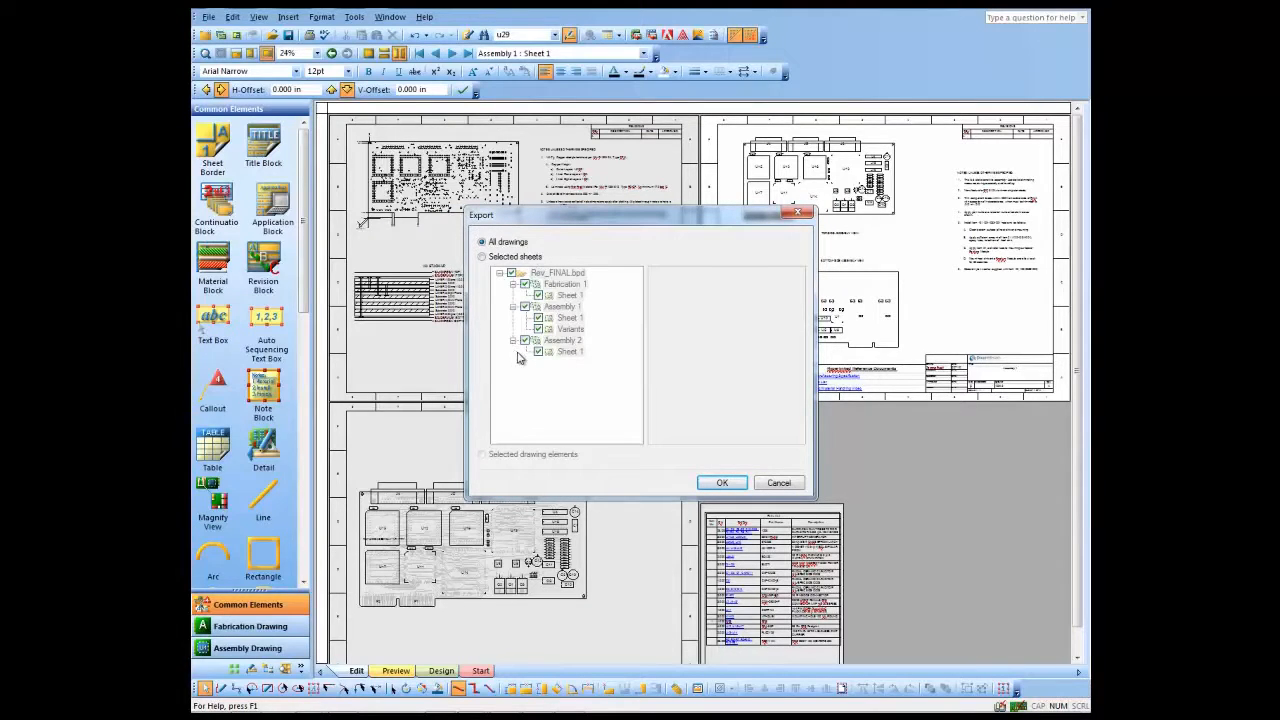
click(722, 483)
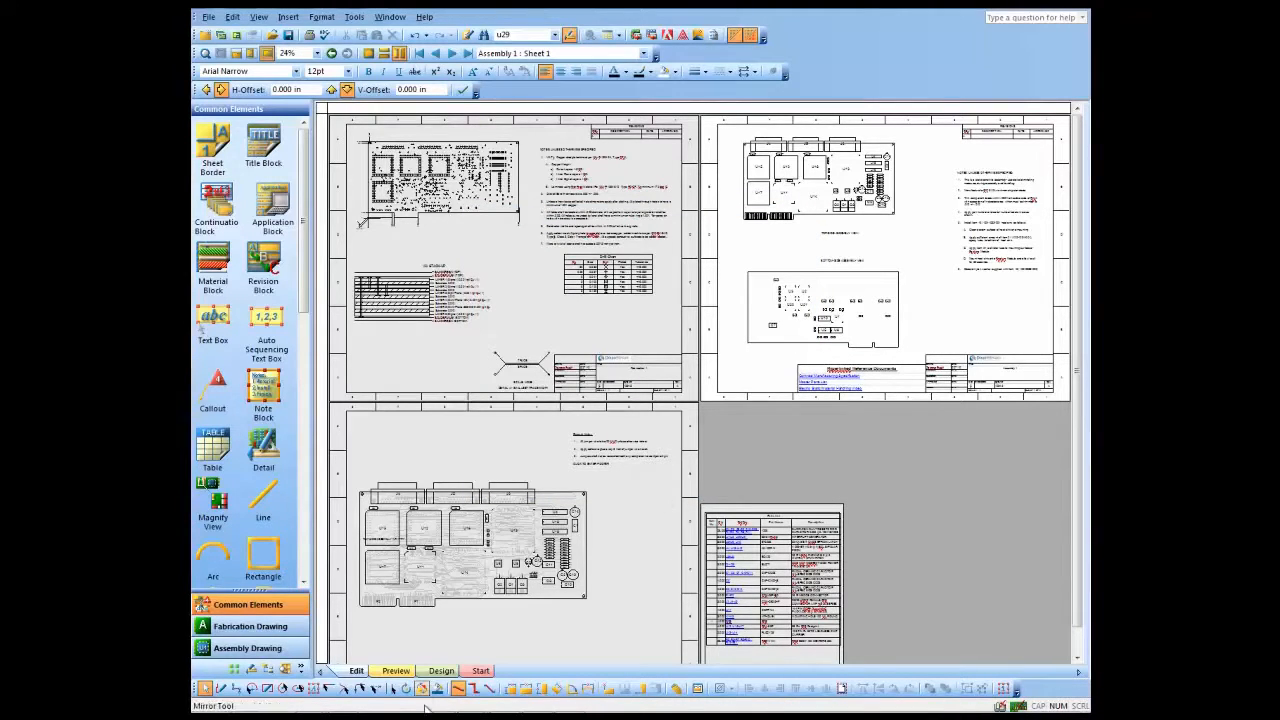
- Switch to the Output folder in Windows Explorer and open Rev_FINAL.pdf
mouse_move(355, 706)
click(330, 640)
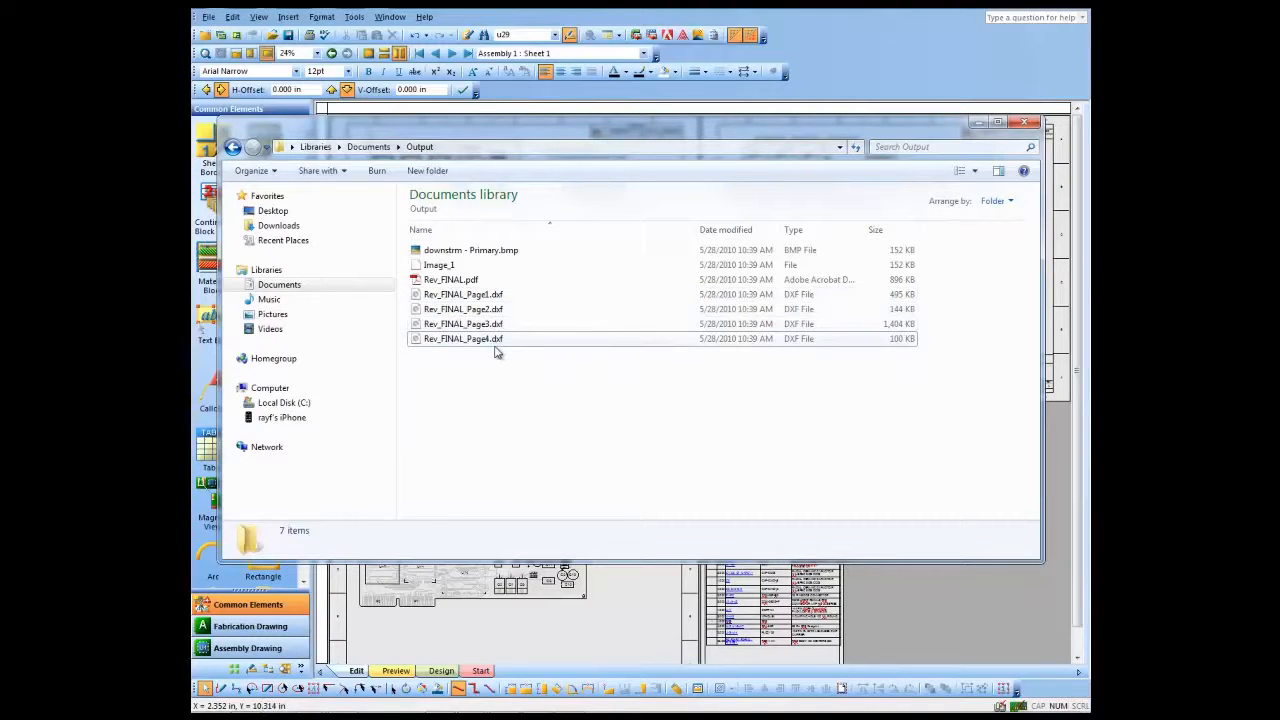
click(446, 283)
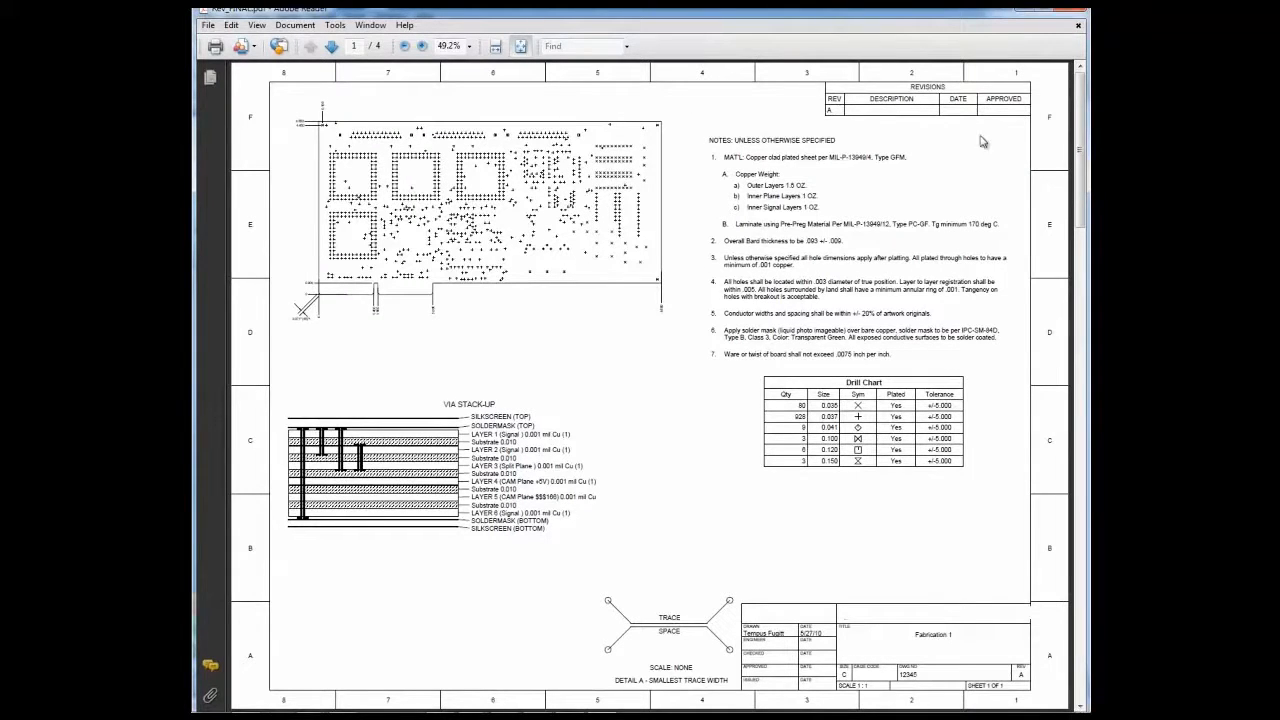
- Page through the PDF to the parts list and back to the Assembly 1 sheet, close it and return to BluePrint
click(330, 47)
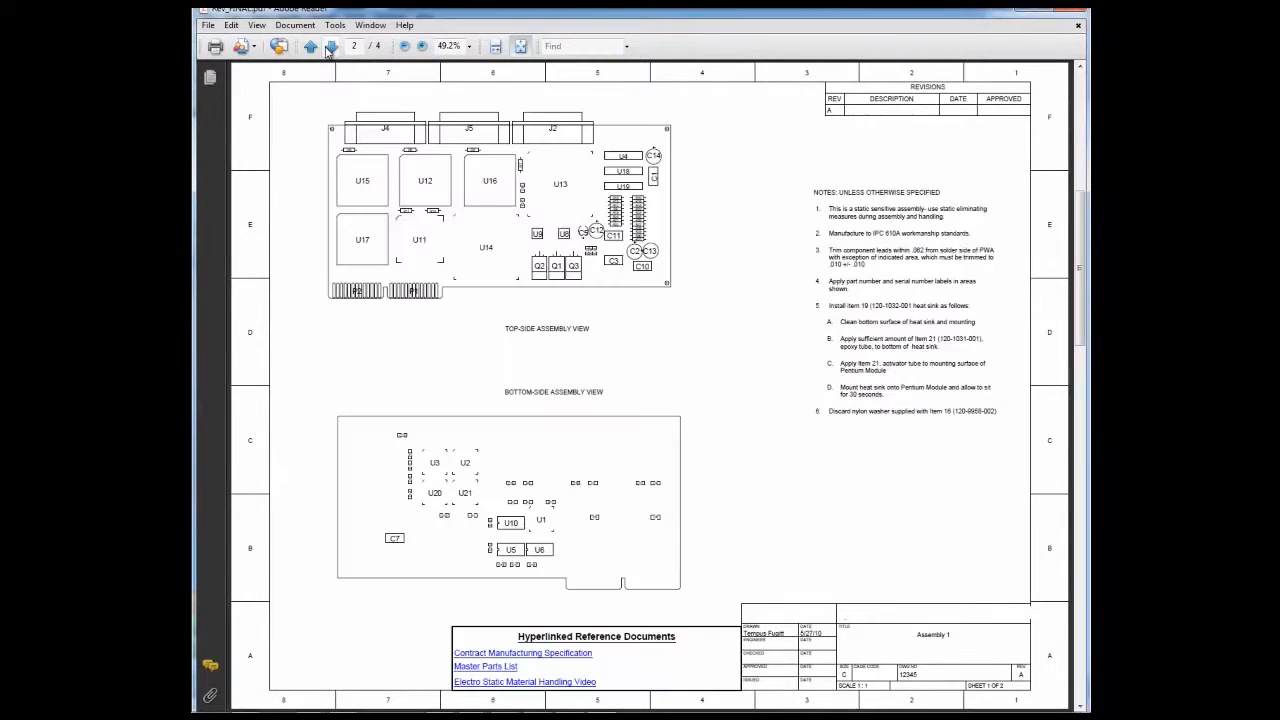
click(330, 47)
click(330, 47)
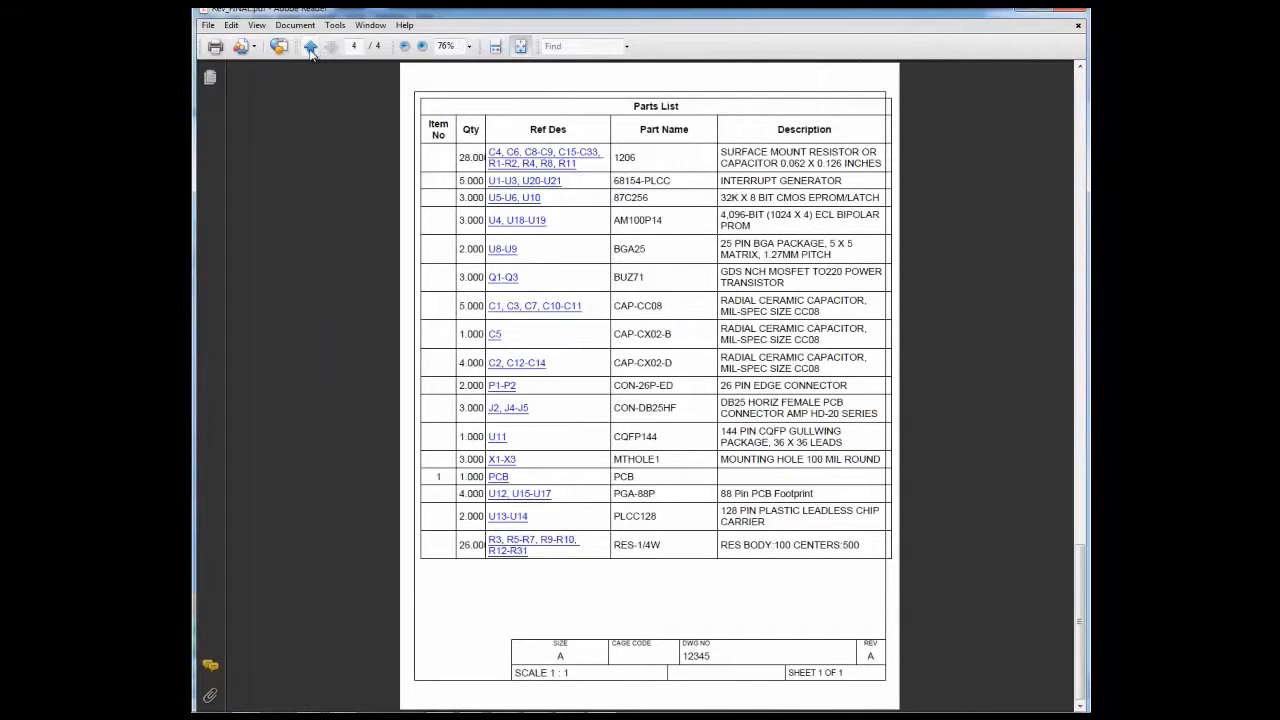
click(311, 47)
click(311, 47)
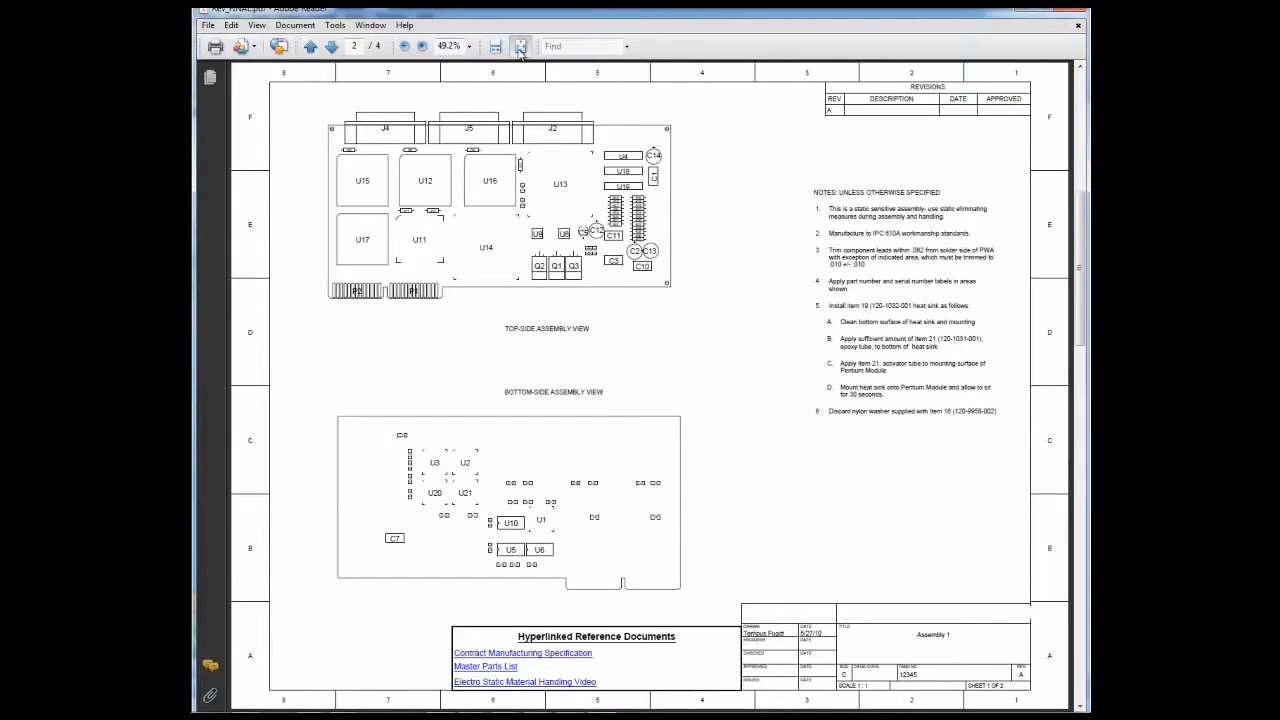
click(1022, 10)
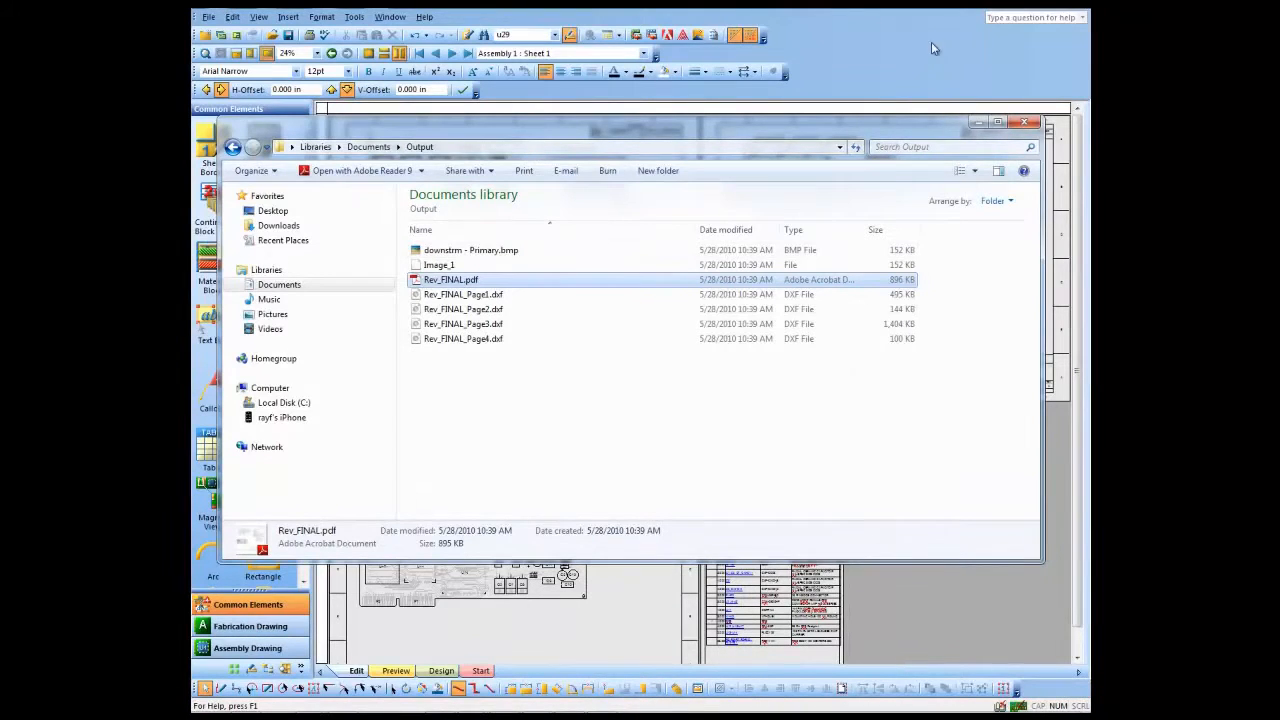
click(829, 29)
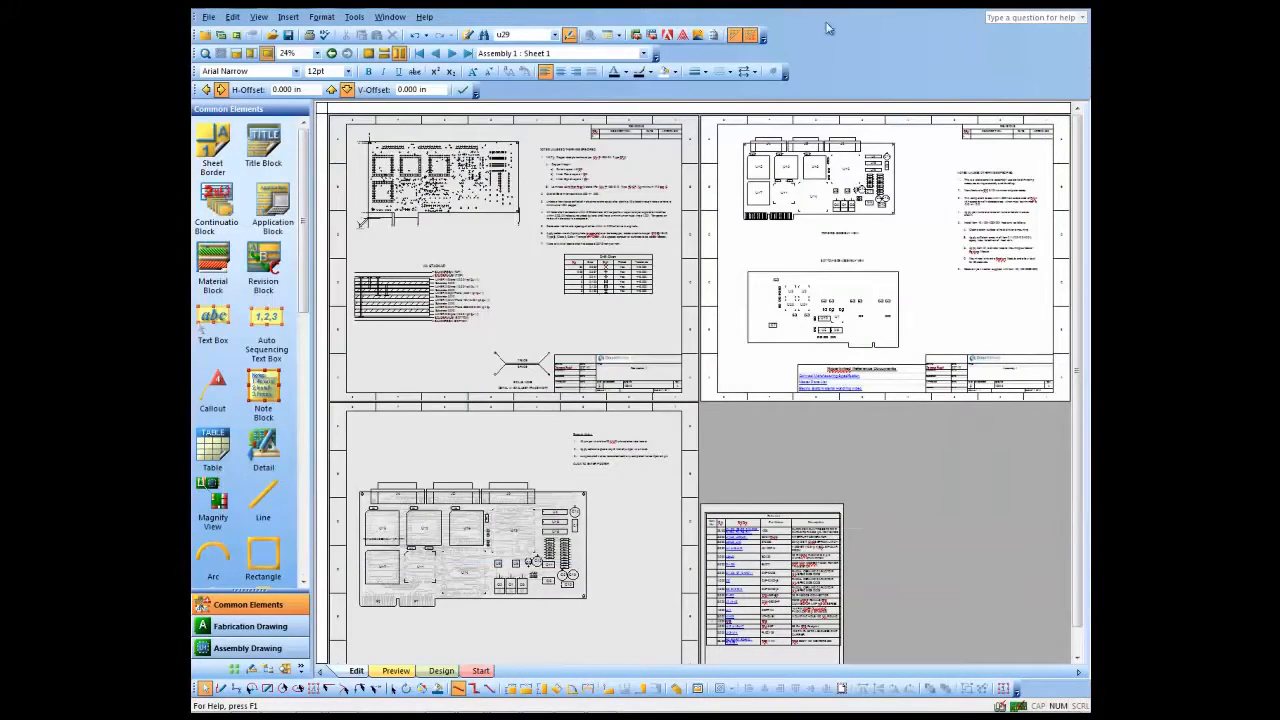
- Publish the document to the web with the Output folder as the destination
click(209, 19)
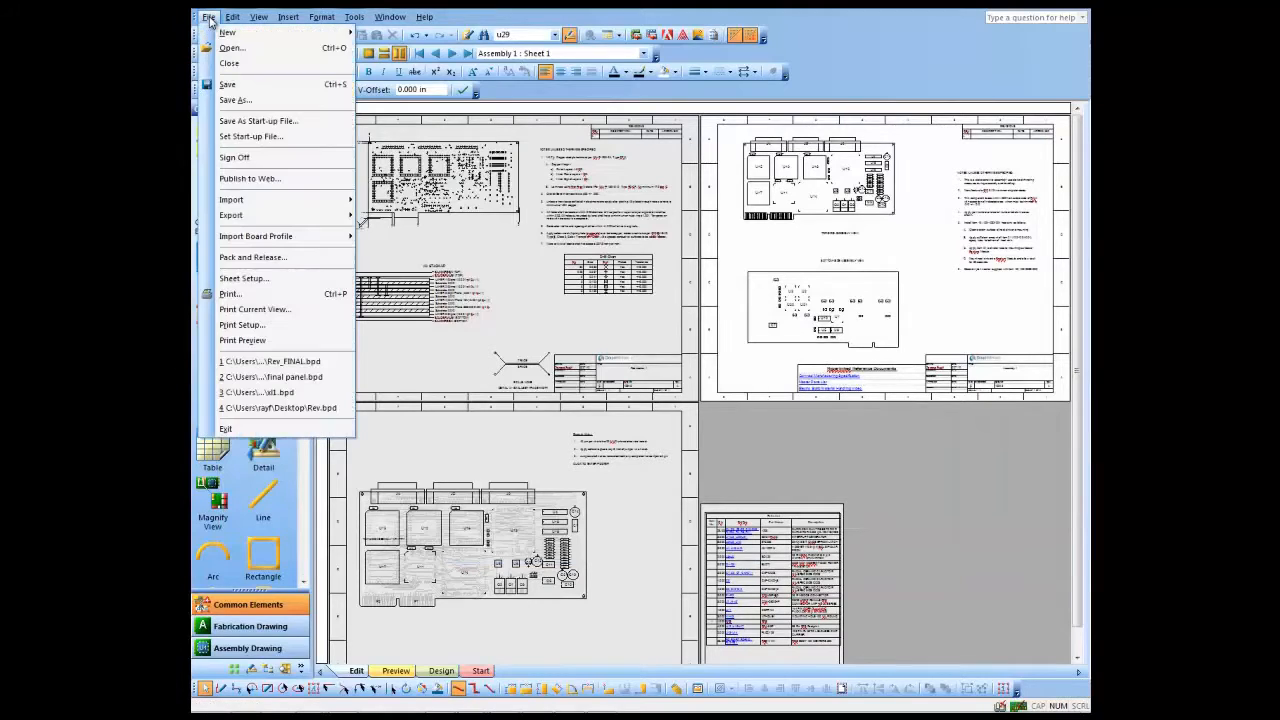
click(261, 182)
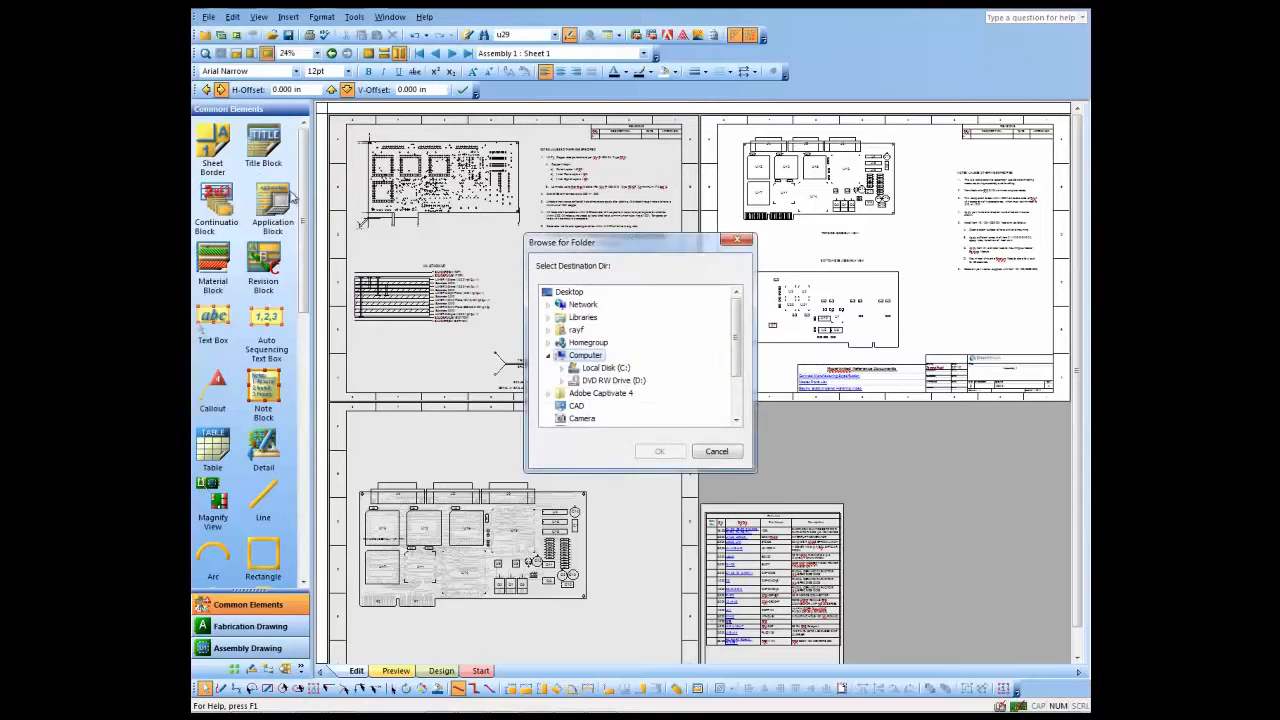
key(Escape)
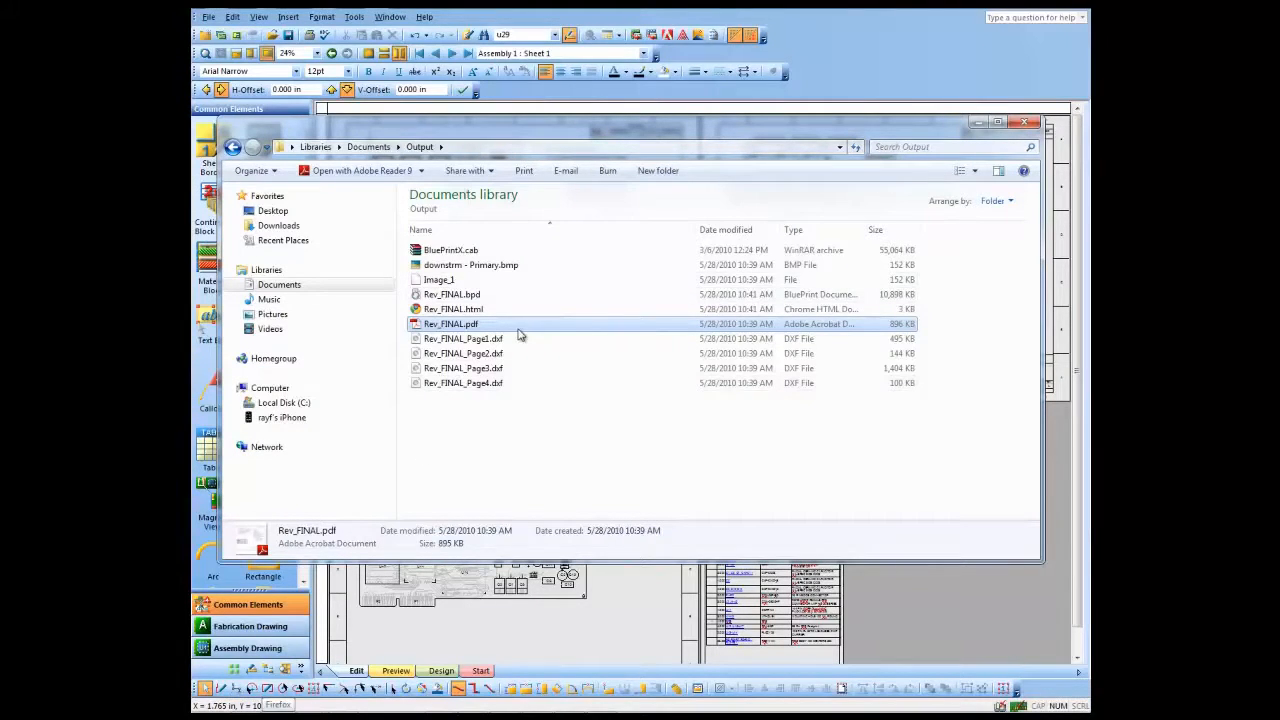
- Open the published Rev_FINAL.html from the Output folder in Internet Explorer
click(472, 313)
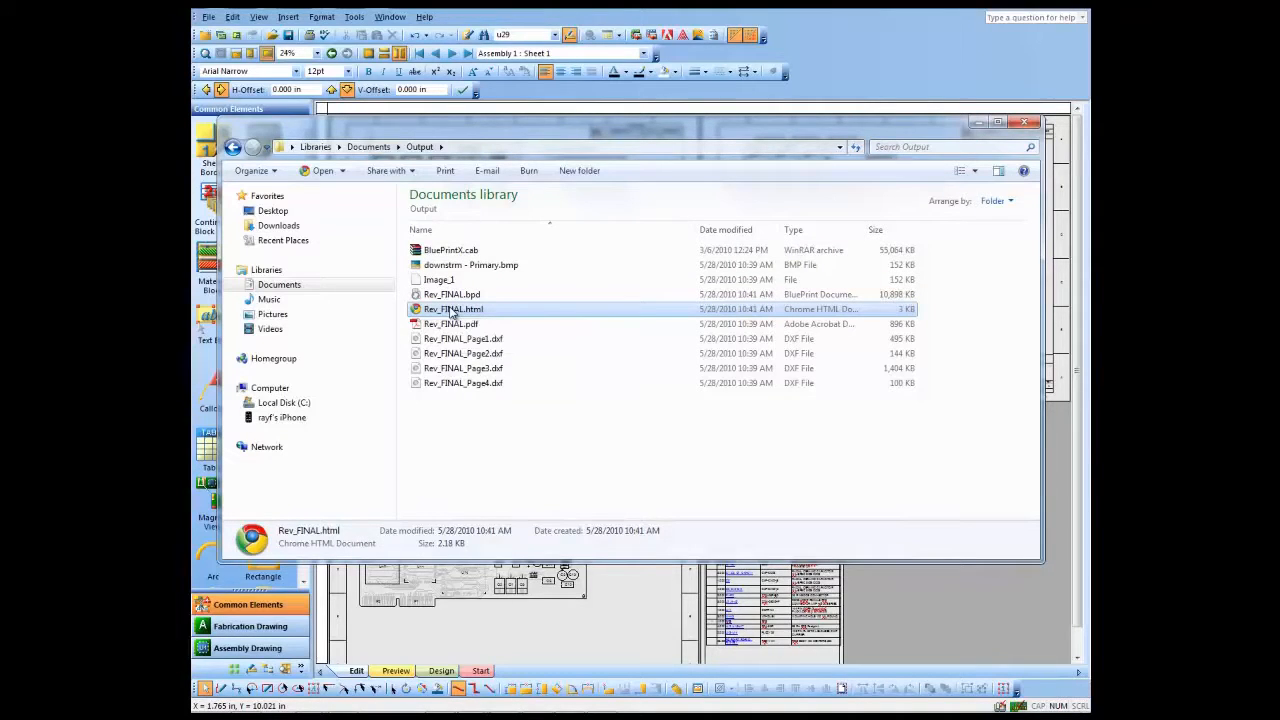
right_click(452, 311)
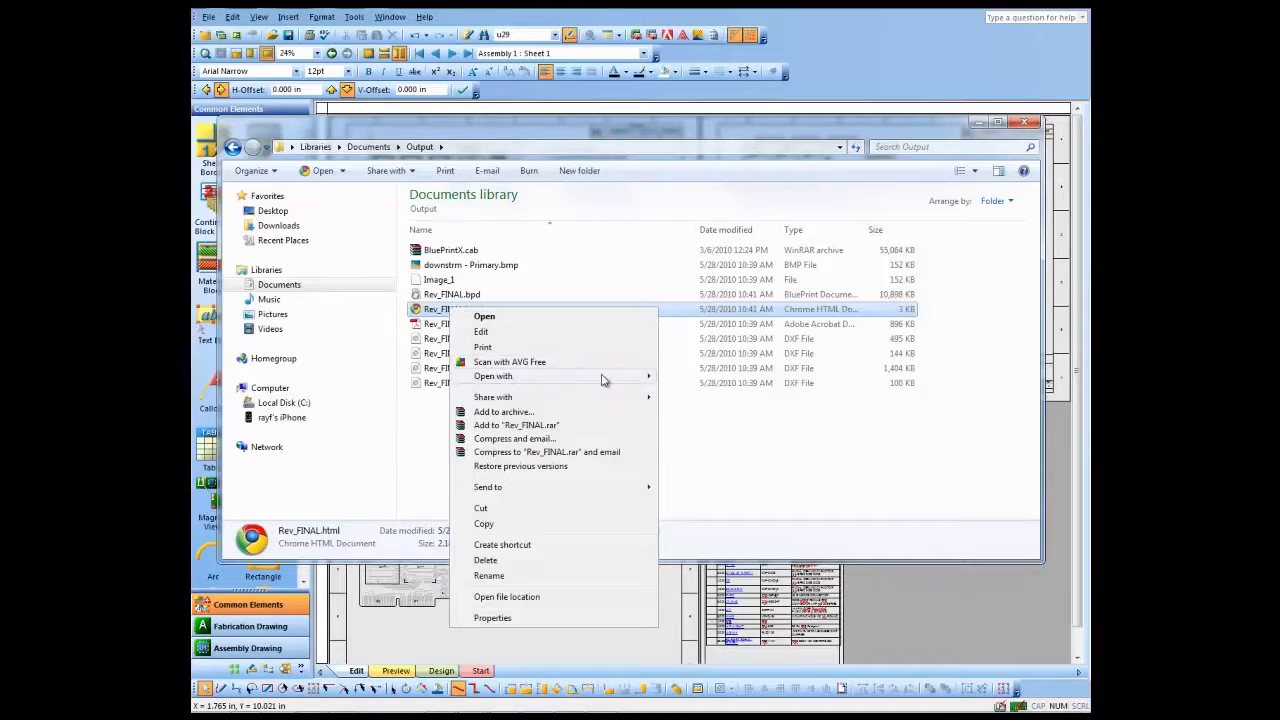
mouse_move(606, 381)
click(718, 408)
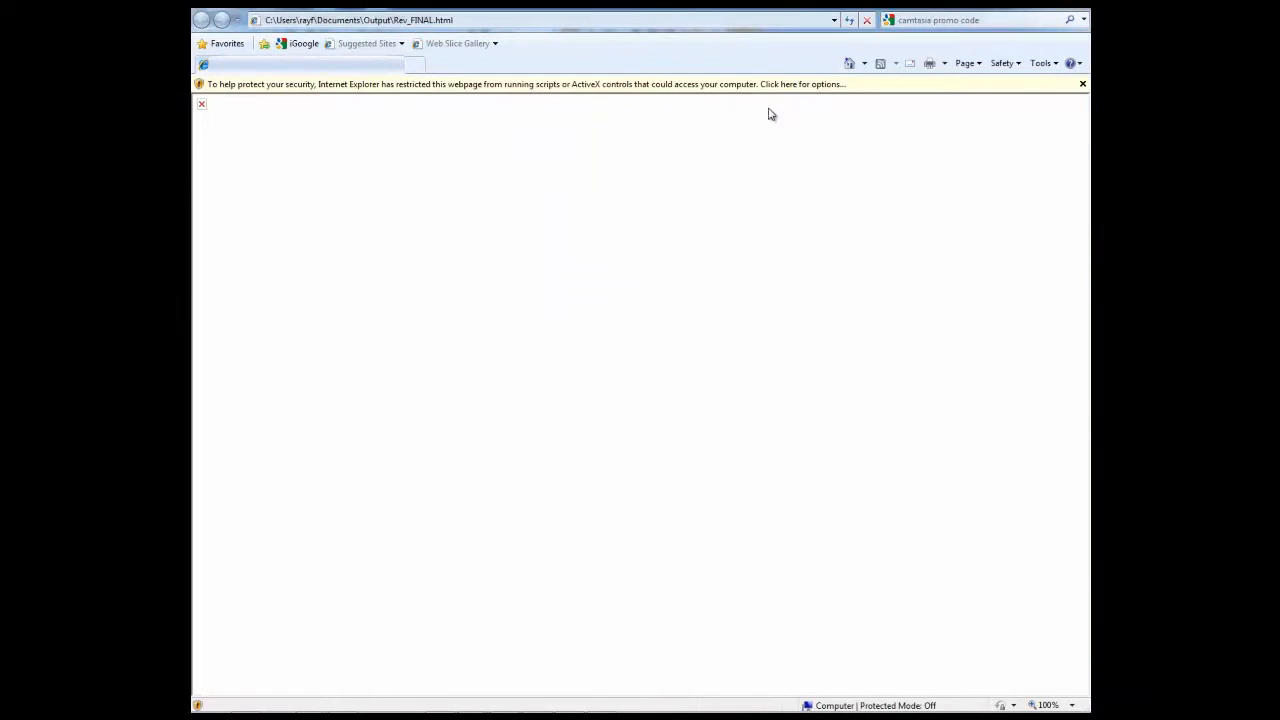
- Allow the blocked active content in Rev_FINAL.html so the embedded drawing viewer can run
click(805, 89)
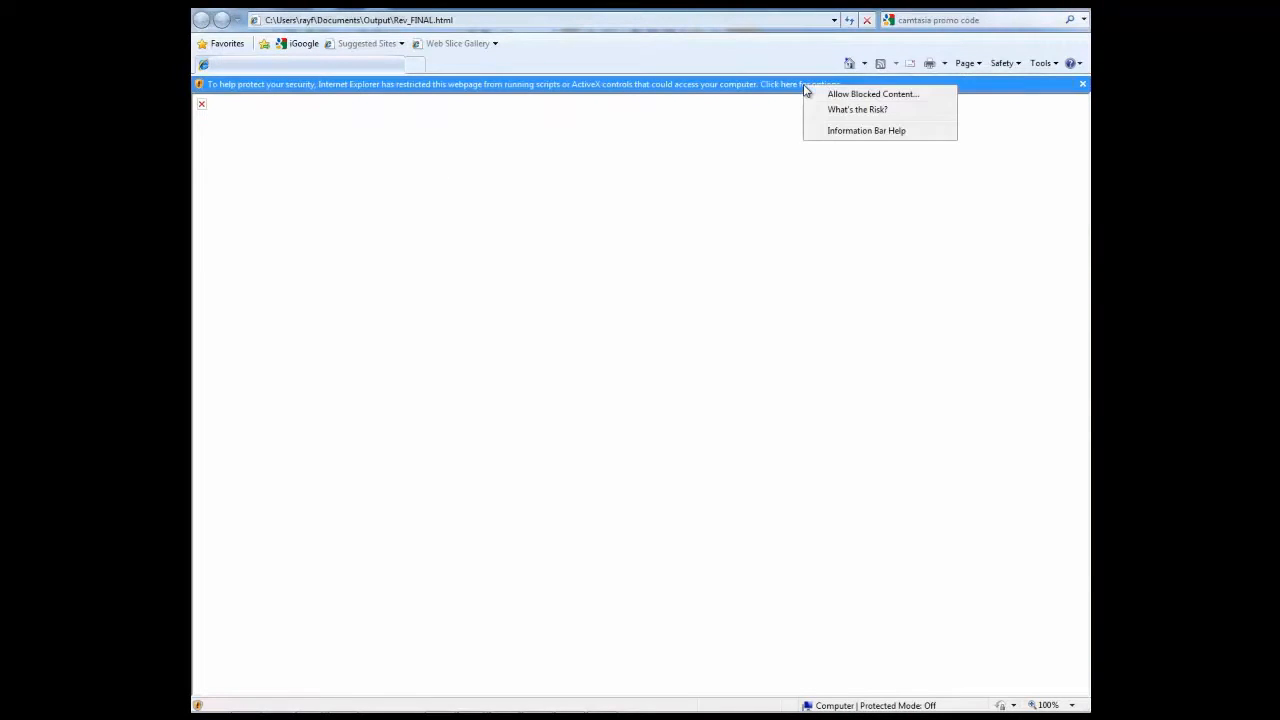
click(836, 95)
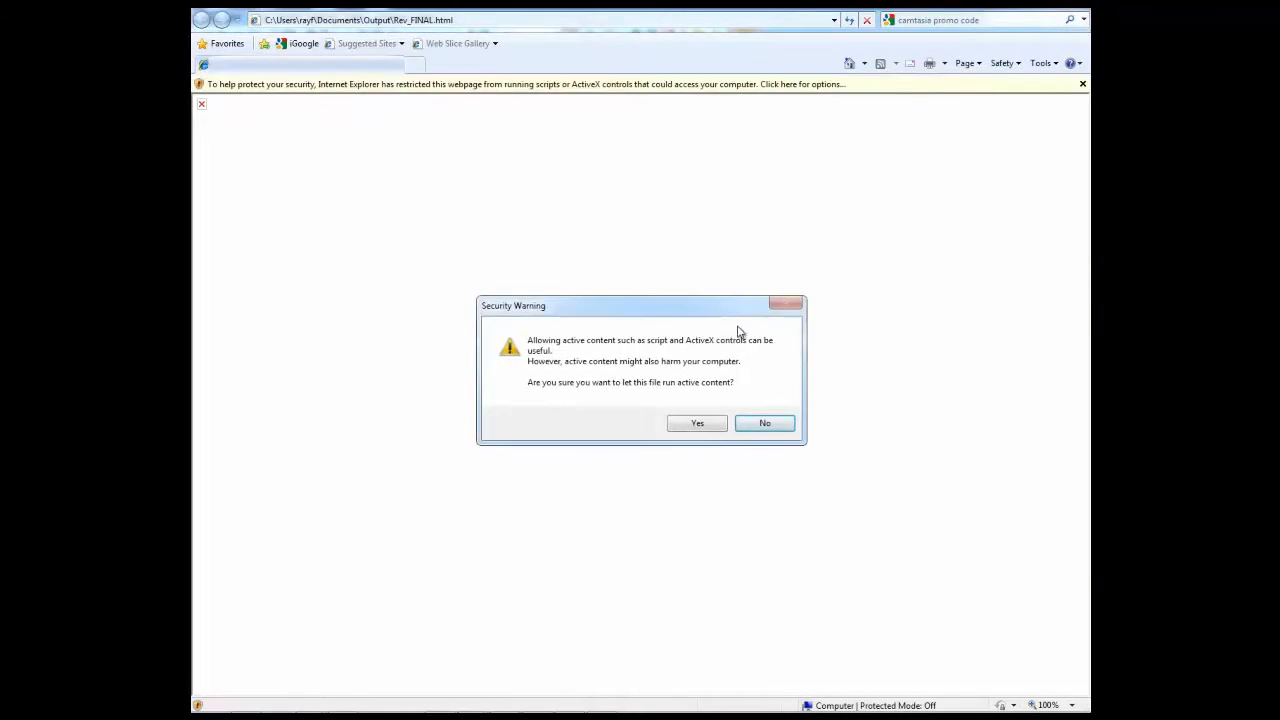
click(699, 424)
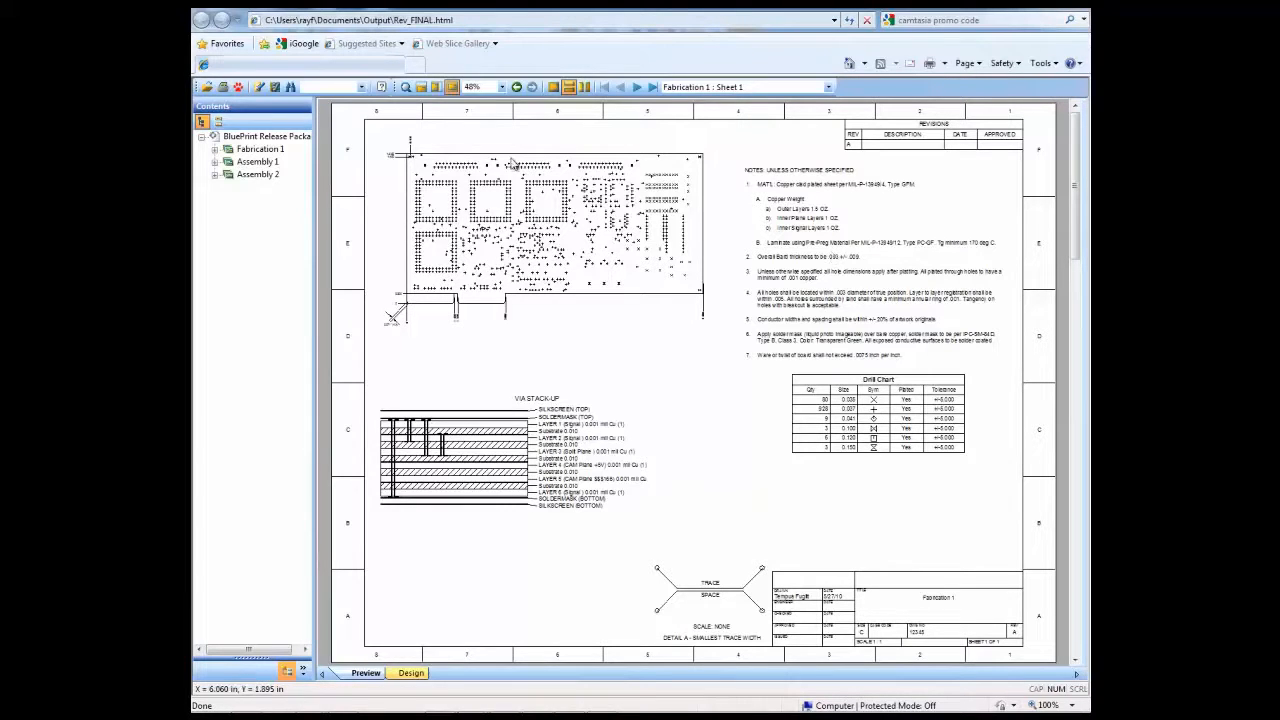
- Browse the published sheets from Fabrication 1 to Assembly 2, back to Assembly 1 Sheet 1, and forward to the parts list again
click(637, 87)
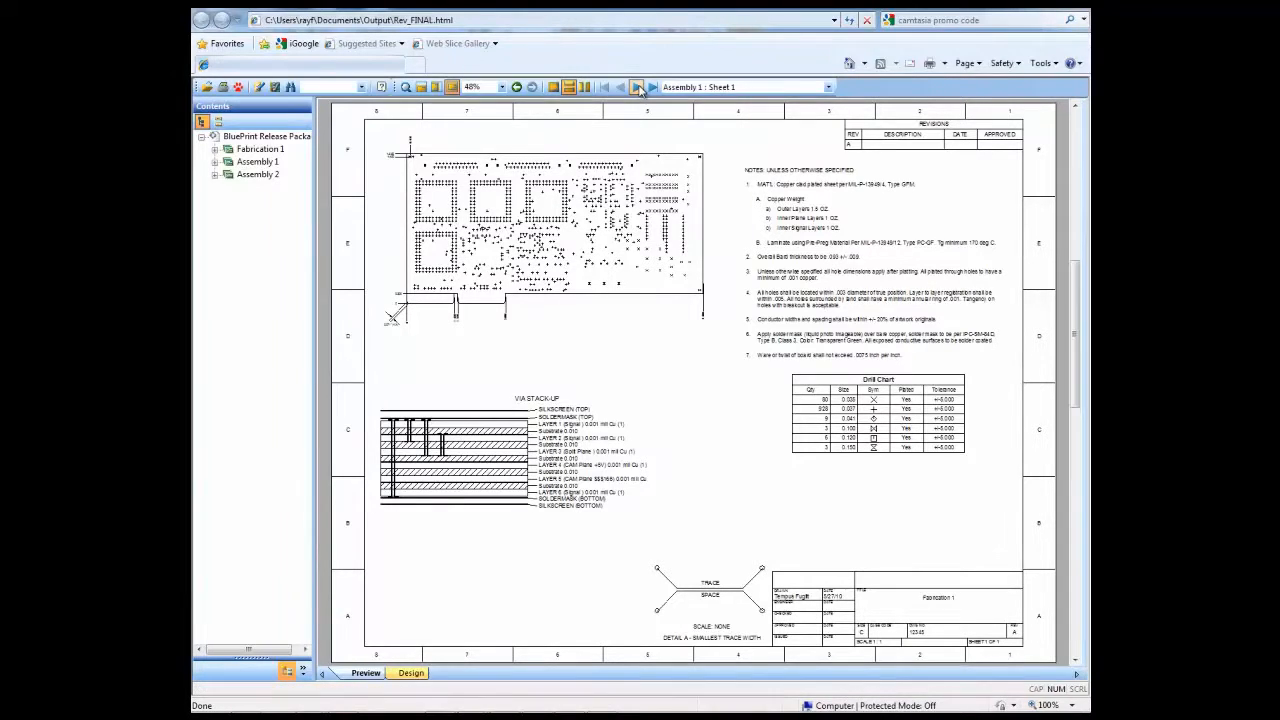
click(637, 87)
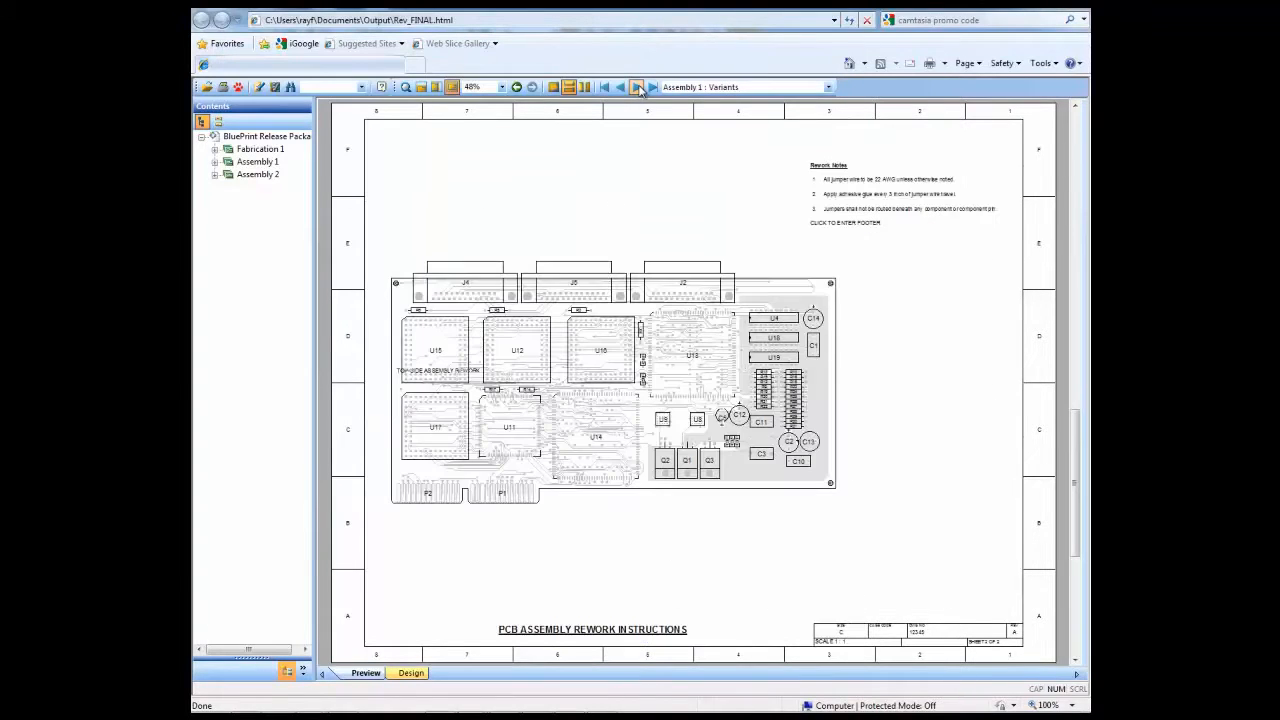
click(638, 87)
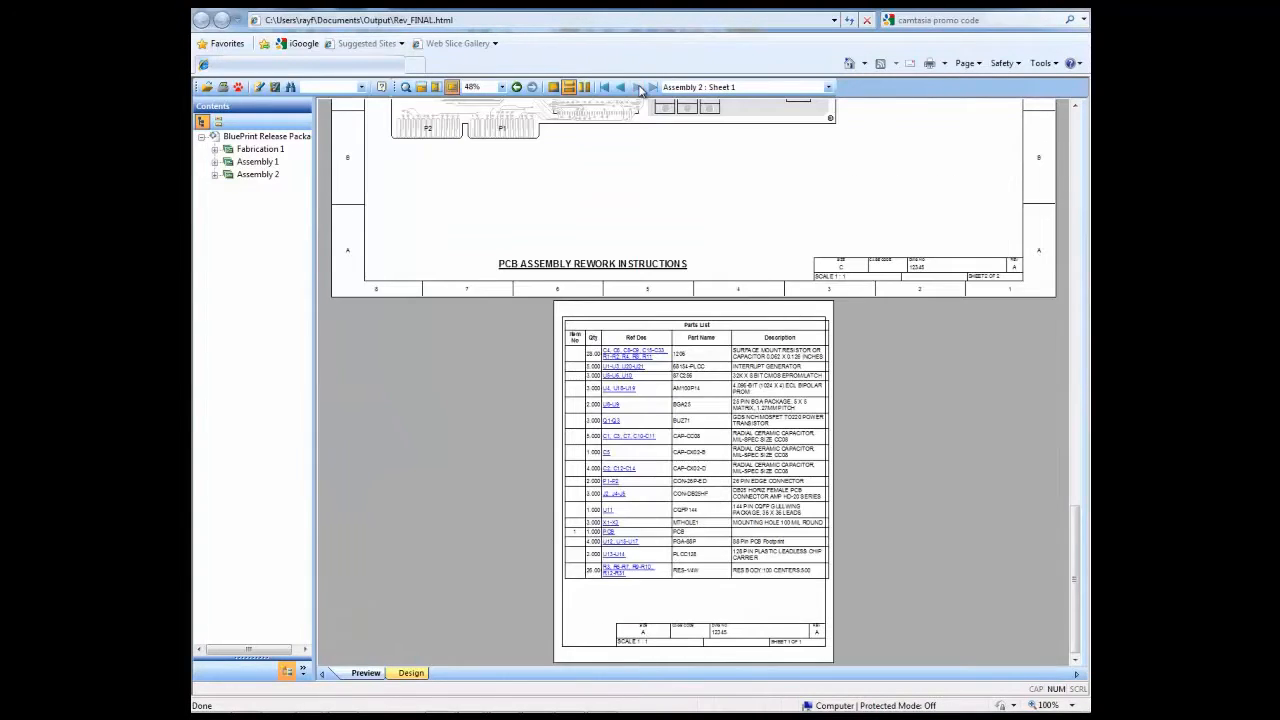
click(620, 87)
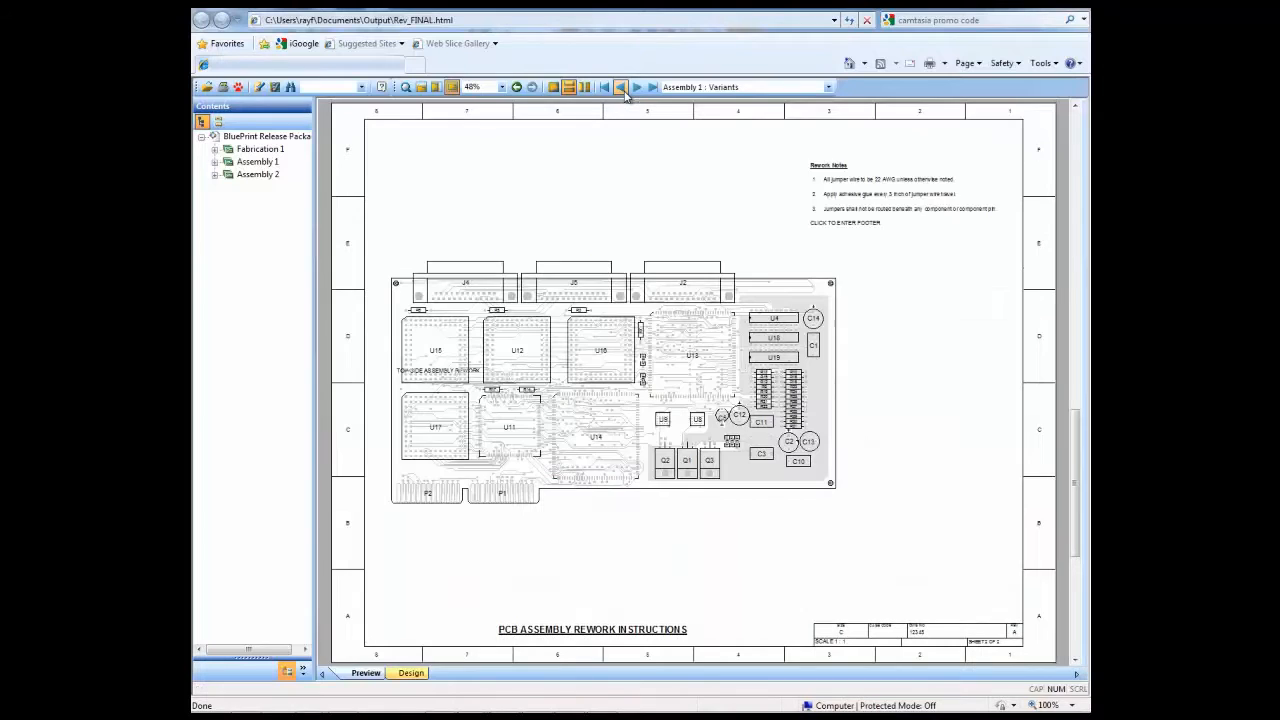
click(620, 87)
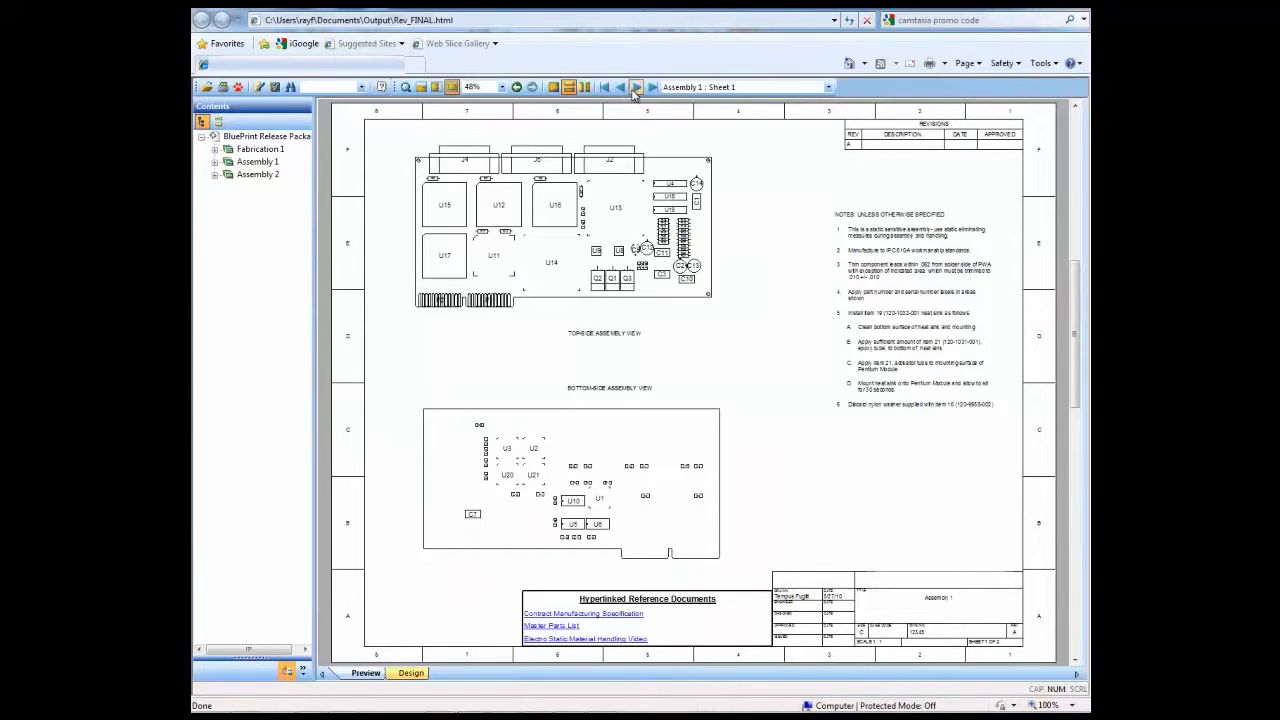
click(637, 88)
click(636, 88)
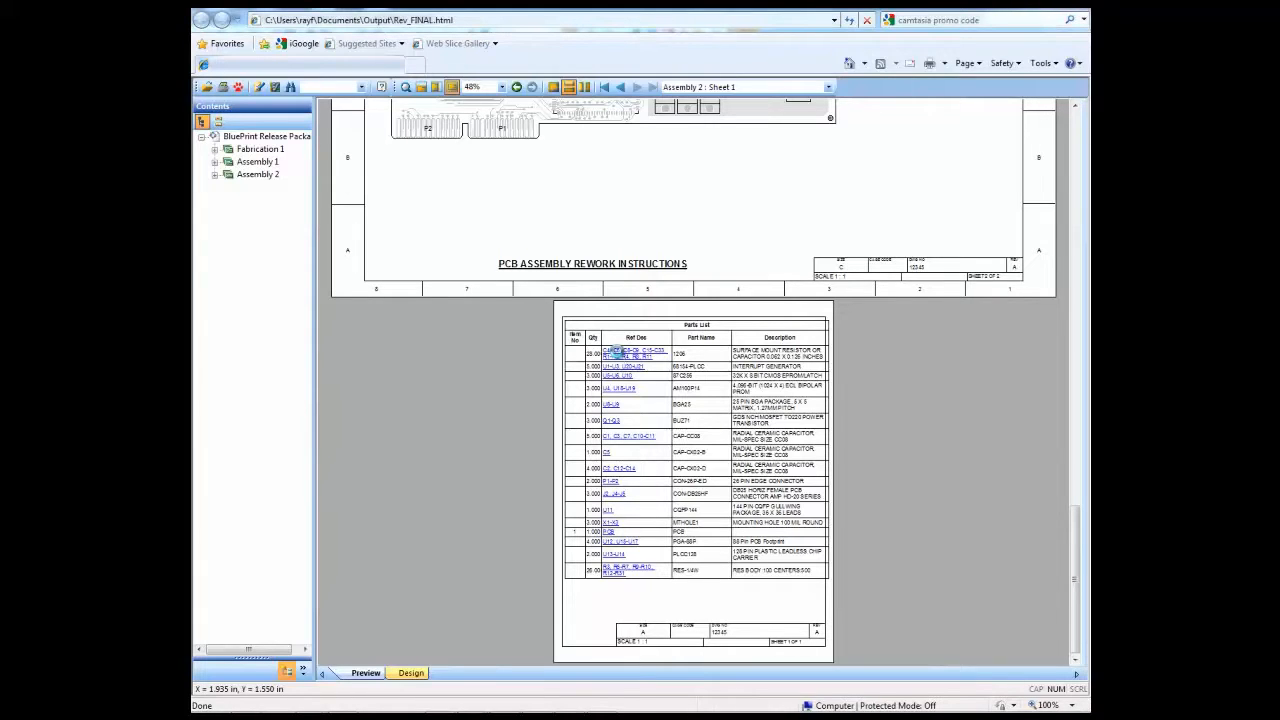
- View the first Ref Des link of the parts list and the Master Parts List link on Assembly 1 Sheet 1, closing each link window
click(617, 353)
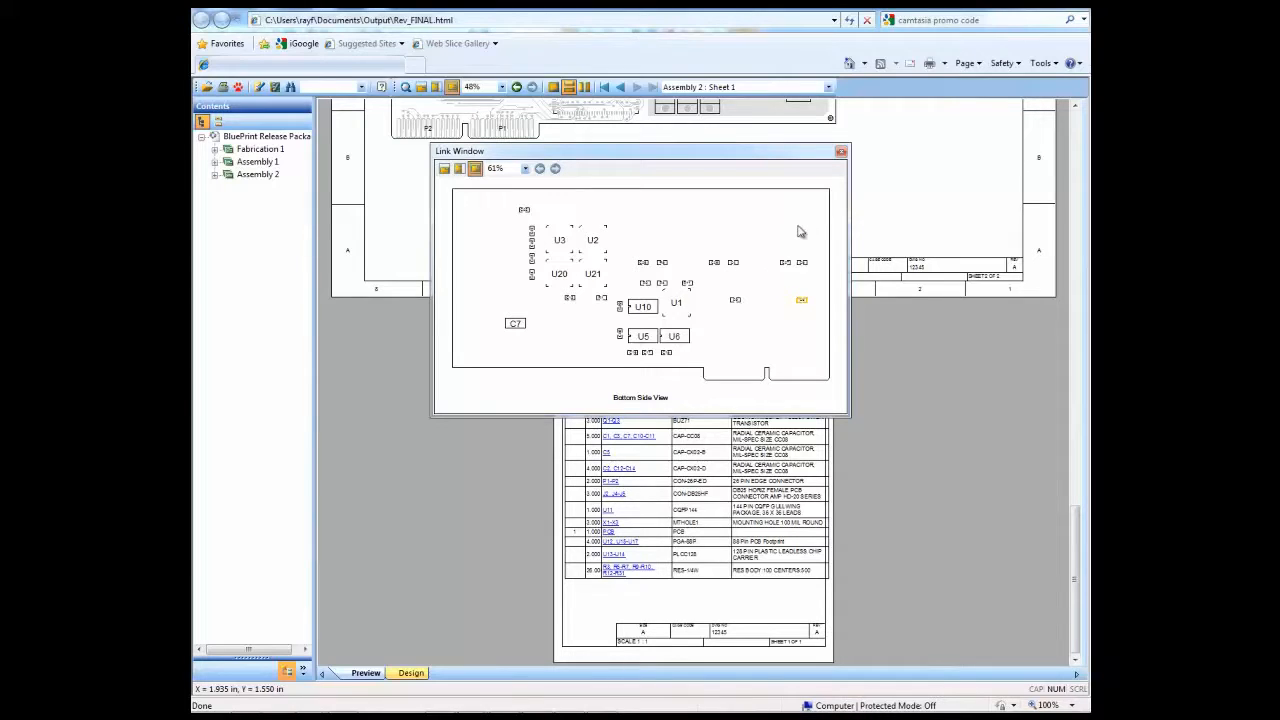
click(841, 153)
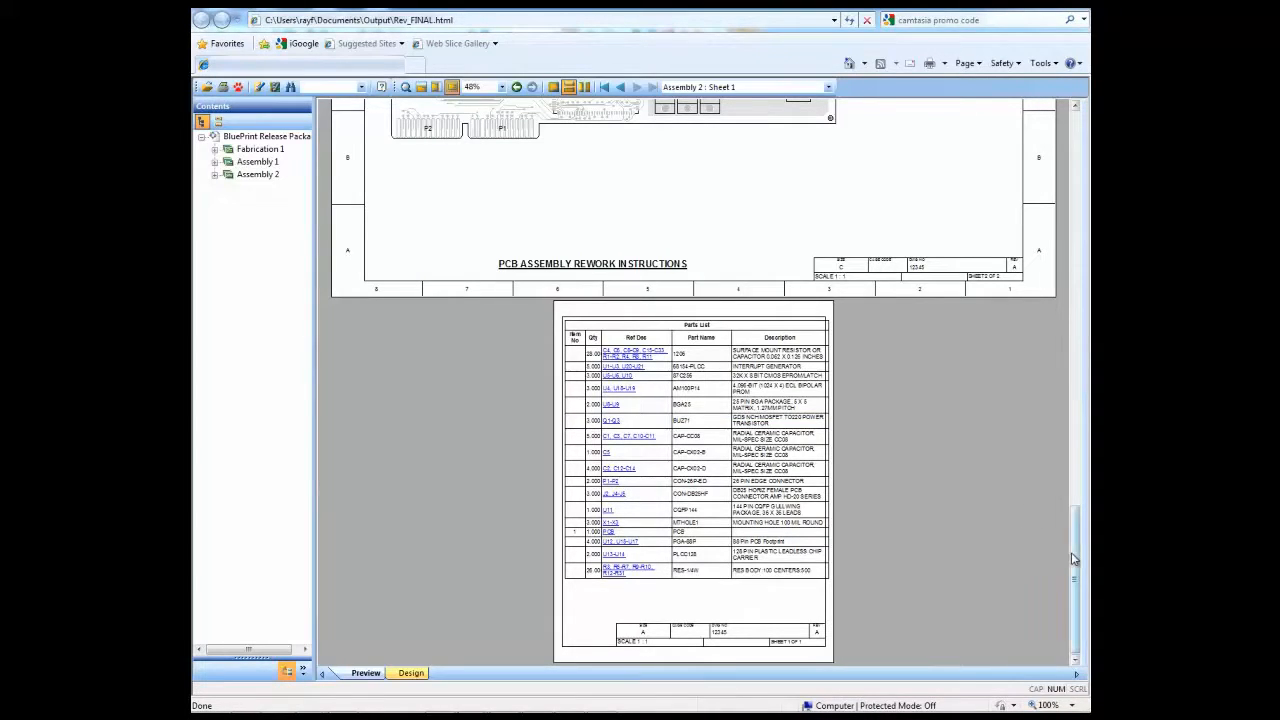
drag(1071, 552, 1075, 334)
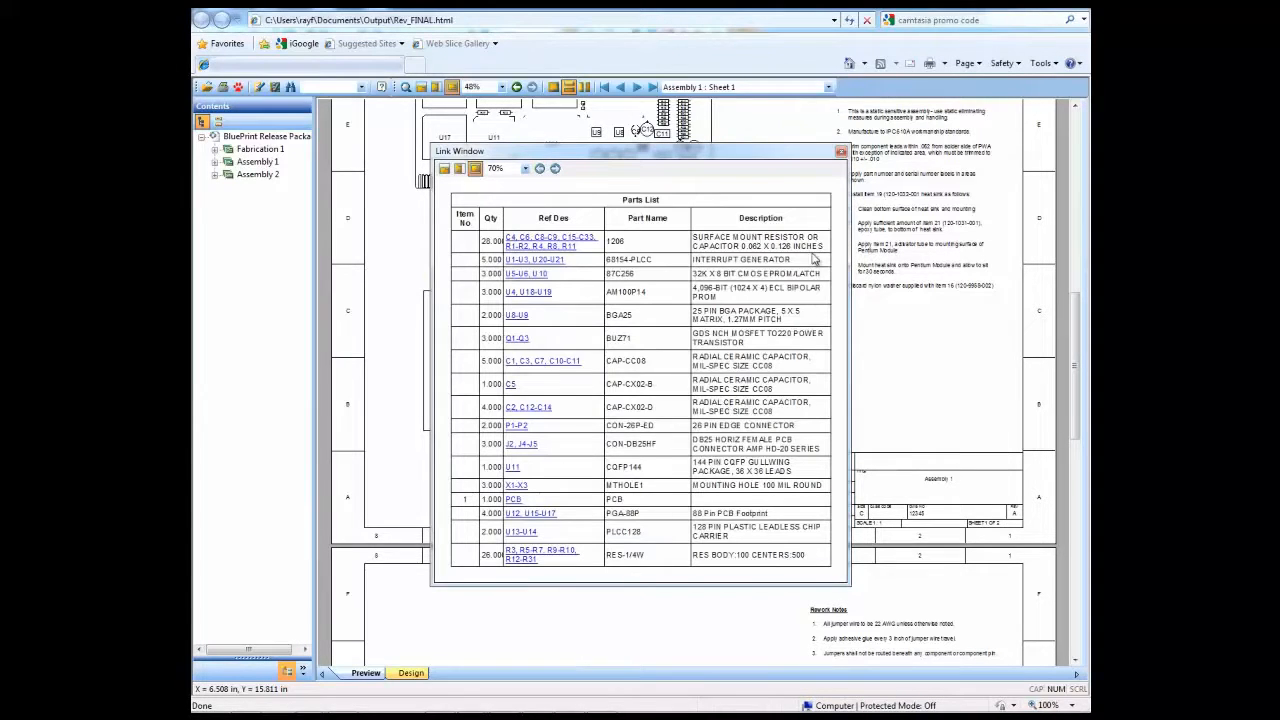
click(841, 154)
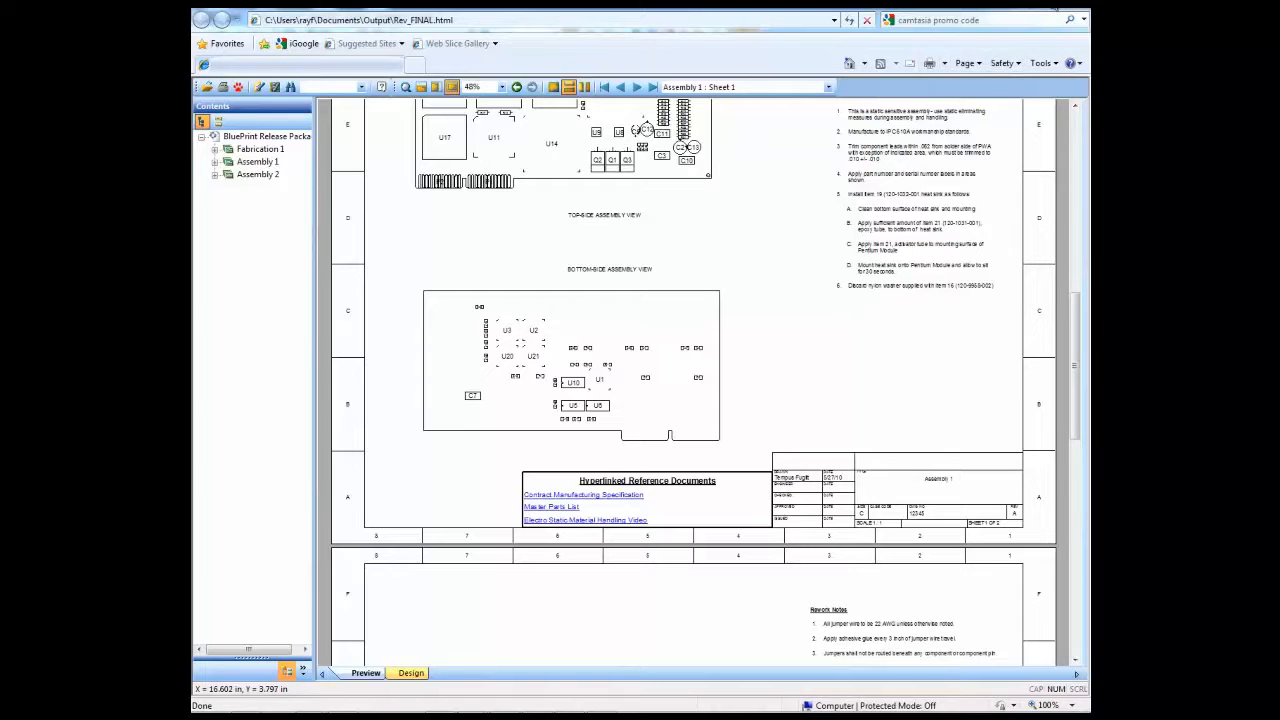
- Close the web version and set up a Pack and Release package in the Documents Output folder with all drawings and files
key(alt+F4)
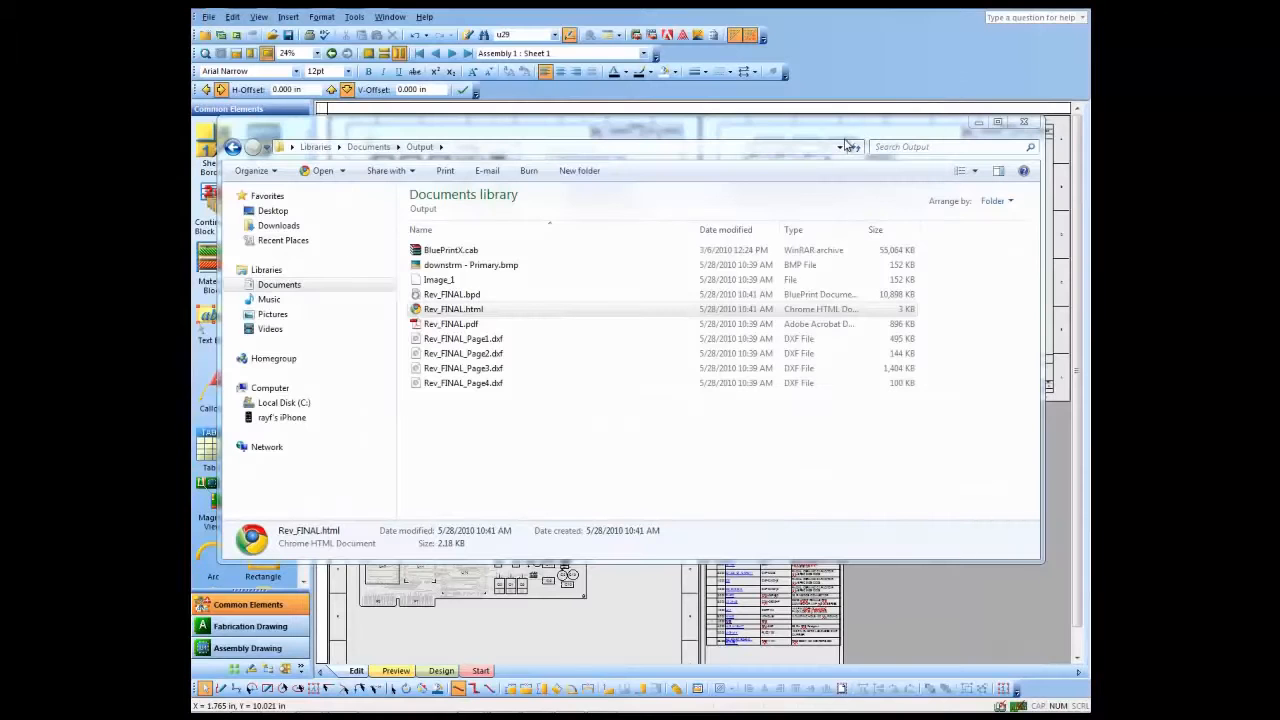
click(518, 14)
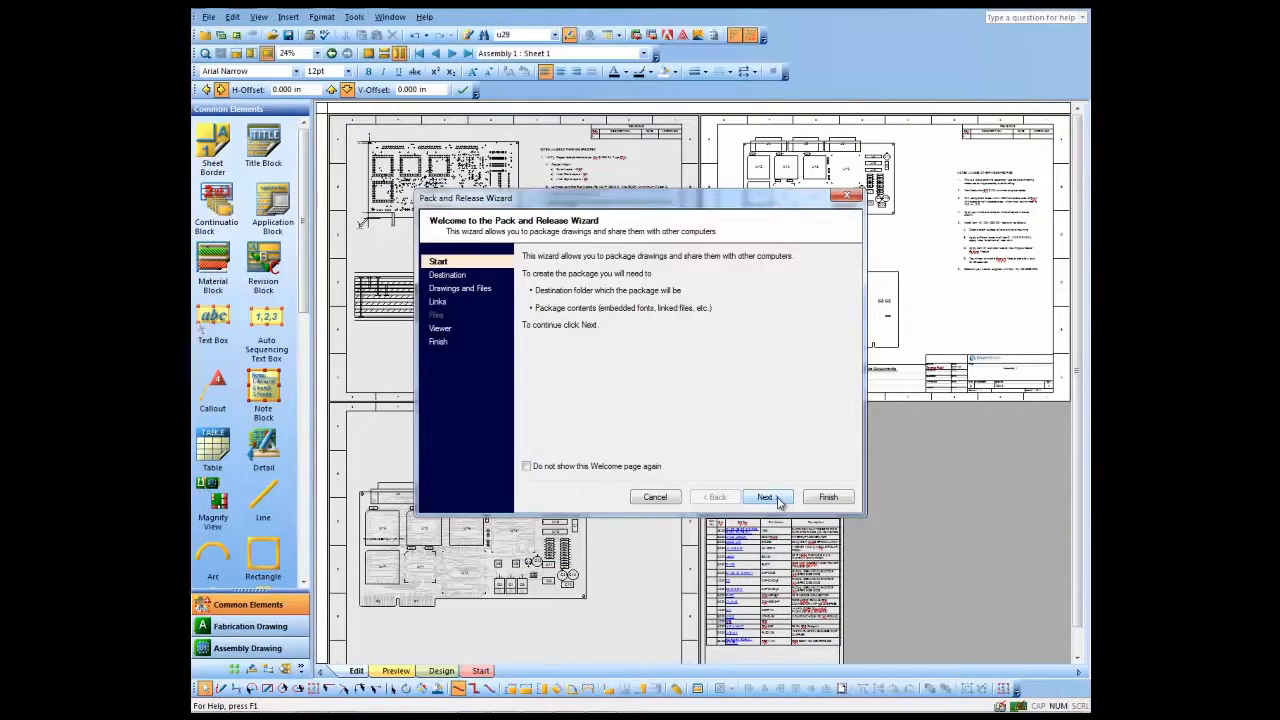
click(766, 497)
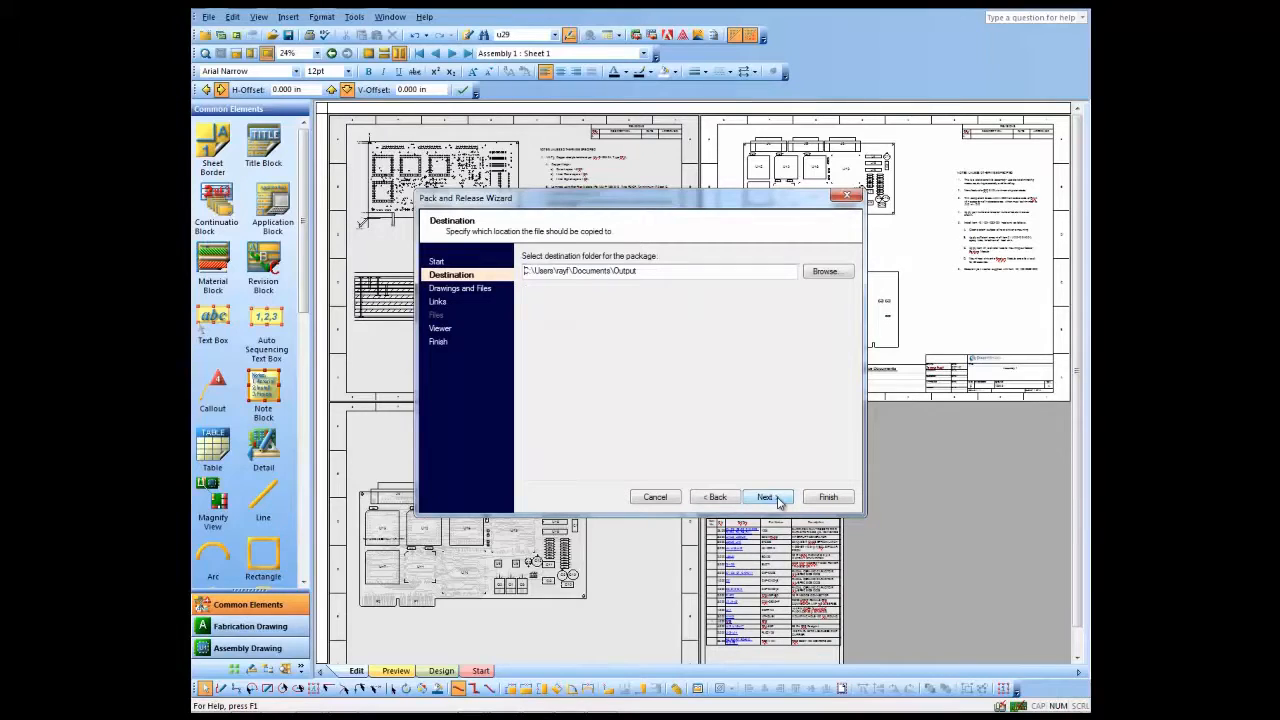
click(766, 497)
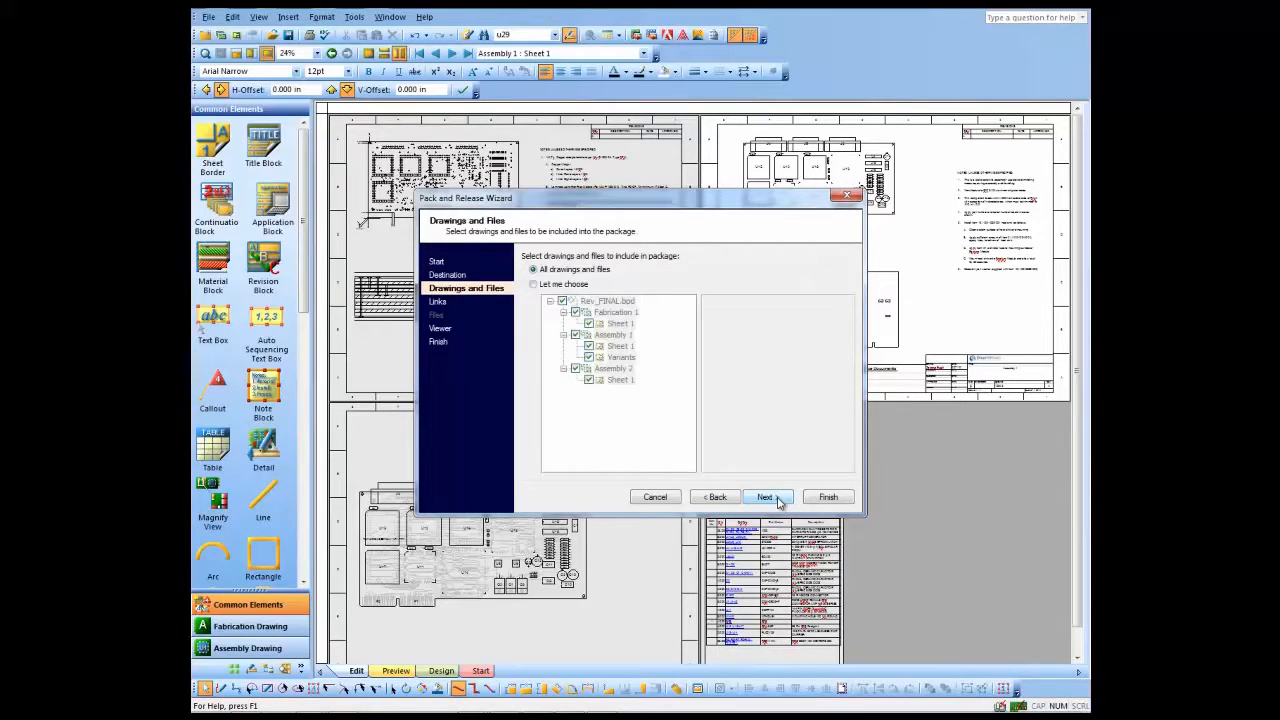
click(766, 497)
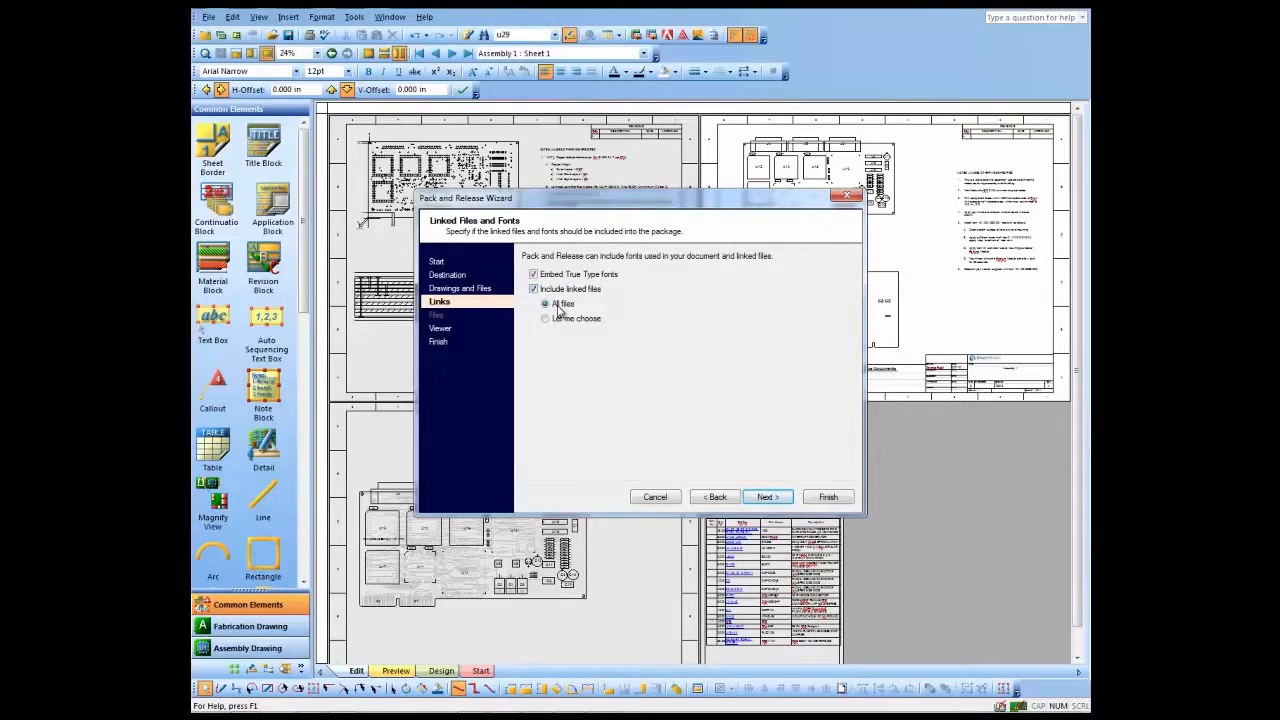
- Build the package with embedded True Type fonts, all linked files and the BluePrint-PCB Viewer with unlimited viewing days
click(767, 497)
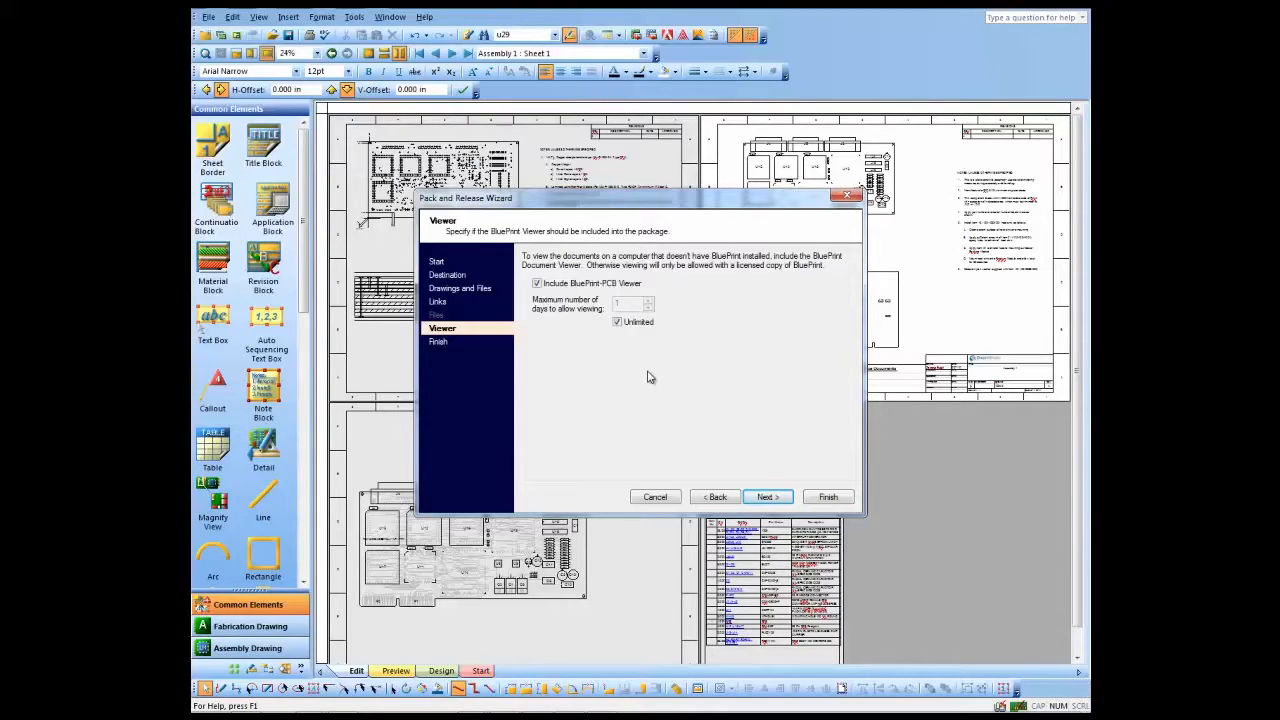
click(762, 502)
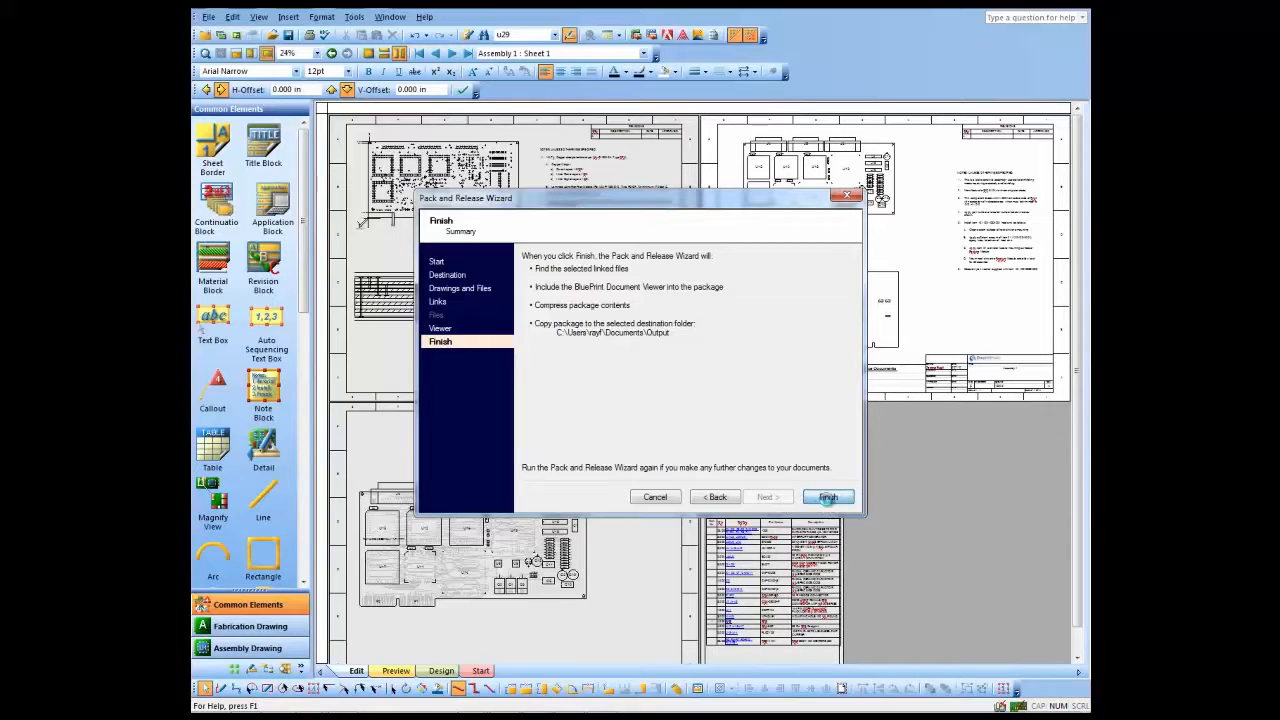
click(828, 497)
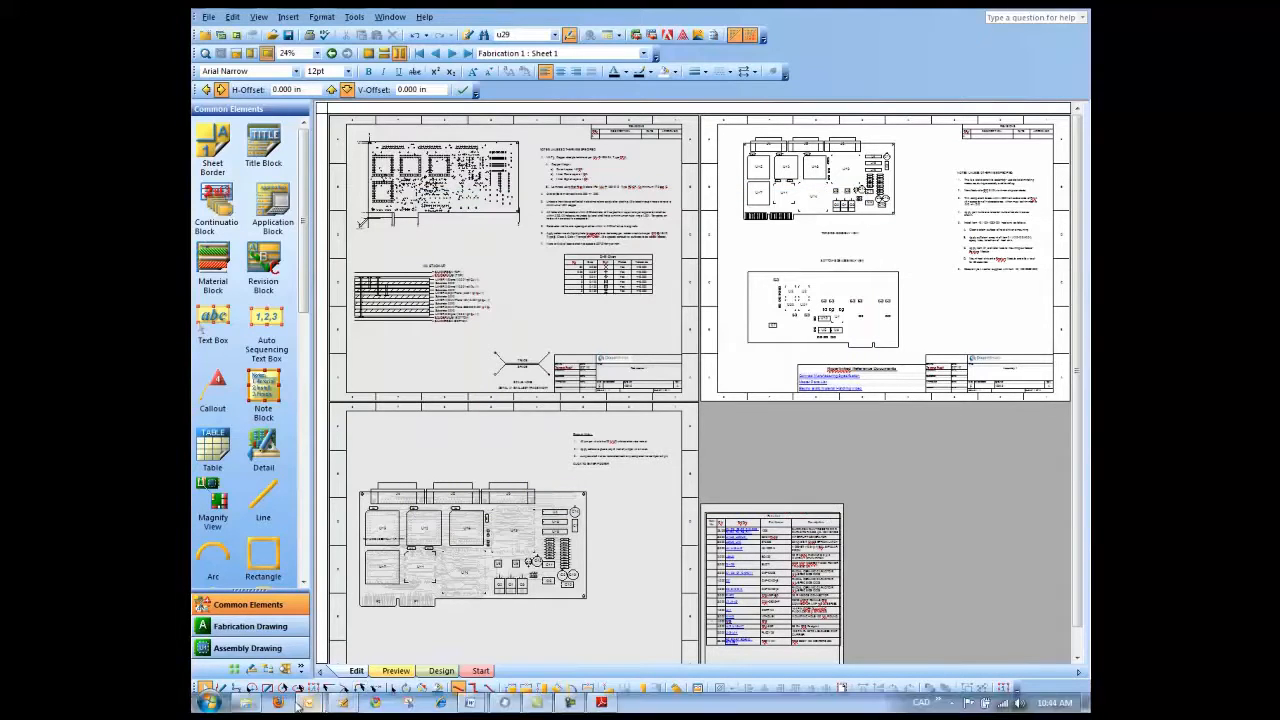
- Run Rev_FINAL.exe from the Output folder and unpack the release package into the Rev_FINAL folder with overwriting enabled
click(247, 703)
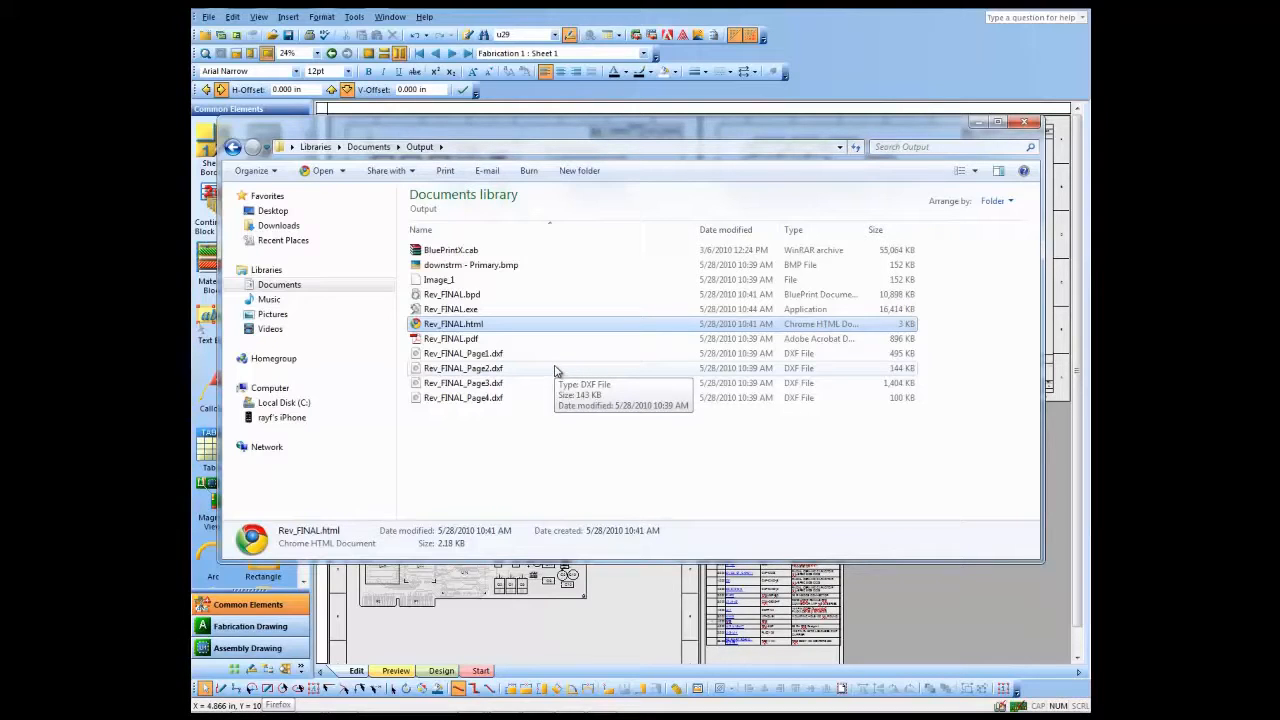
double_click(442, 311)
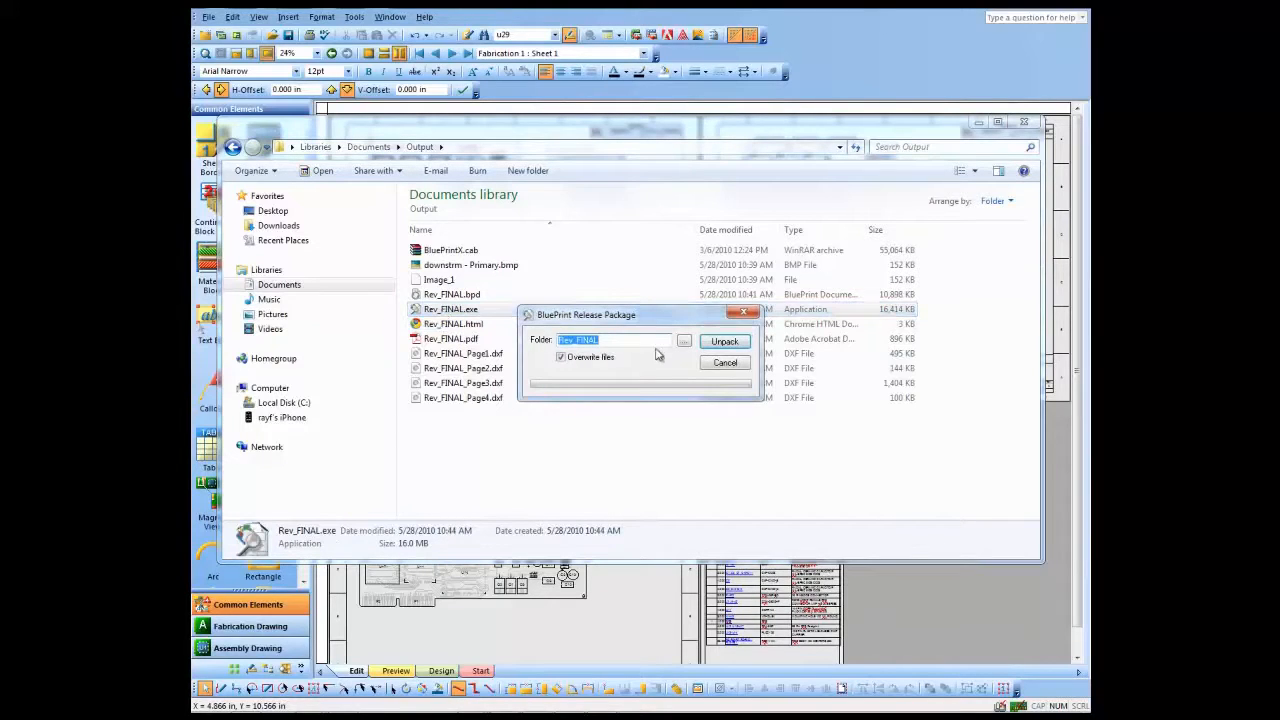
click(725, 343)
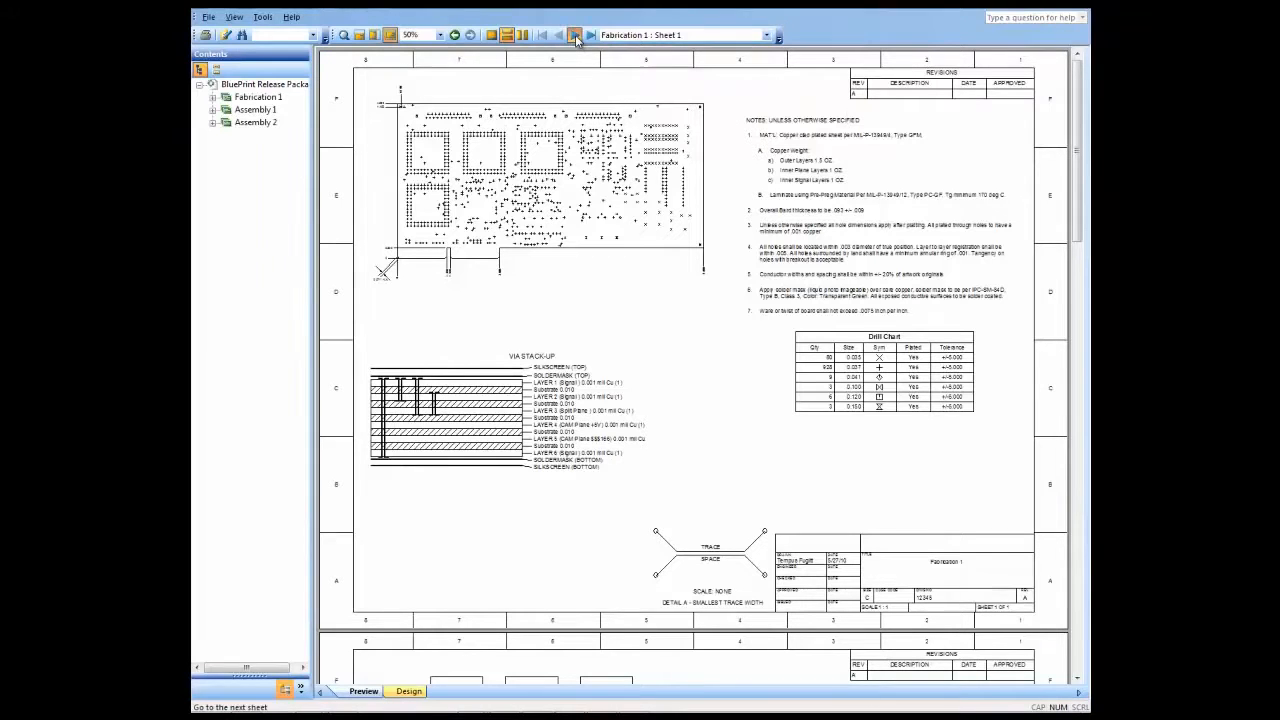
- Browse the unpacked package's sheets from Fabrication 1 Sheet 1 through Assembly 1 Sheet 1 to the Assembly 1 Variants sheet
click(575, 35)
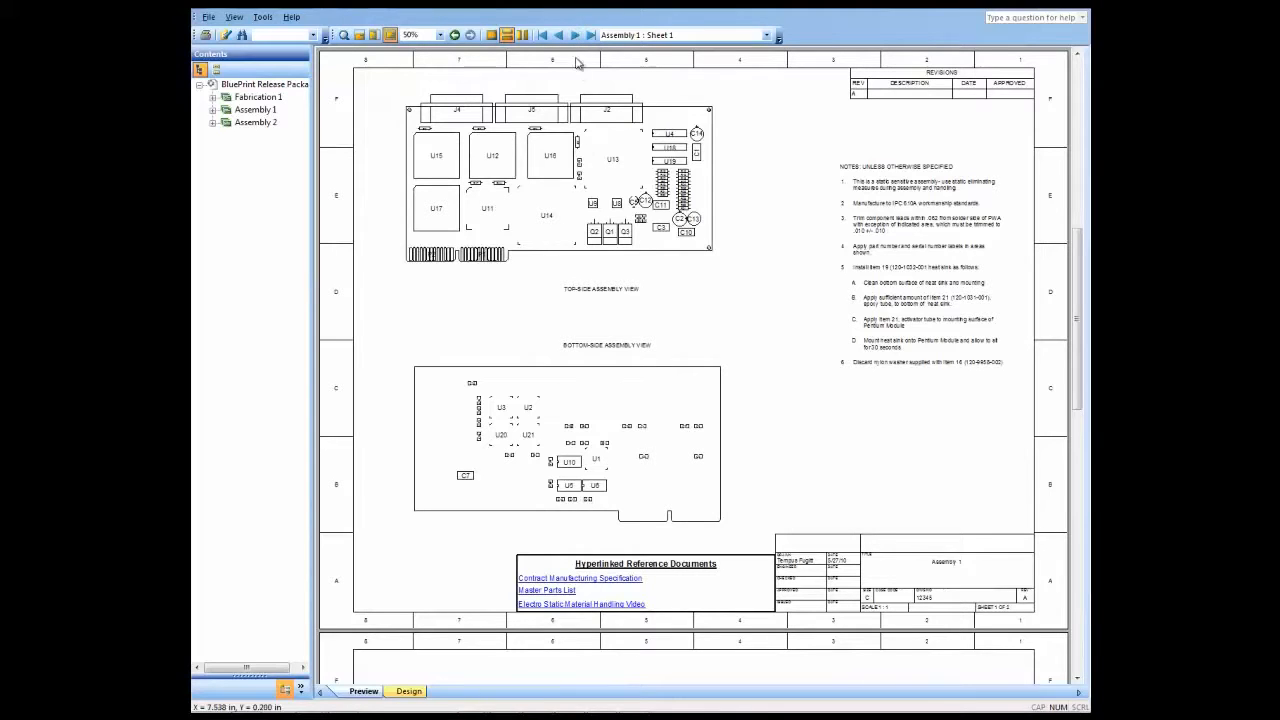
click(575, 35)
click(575, 35)
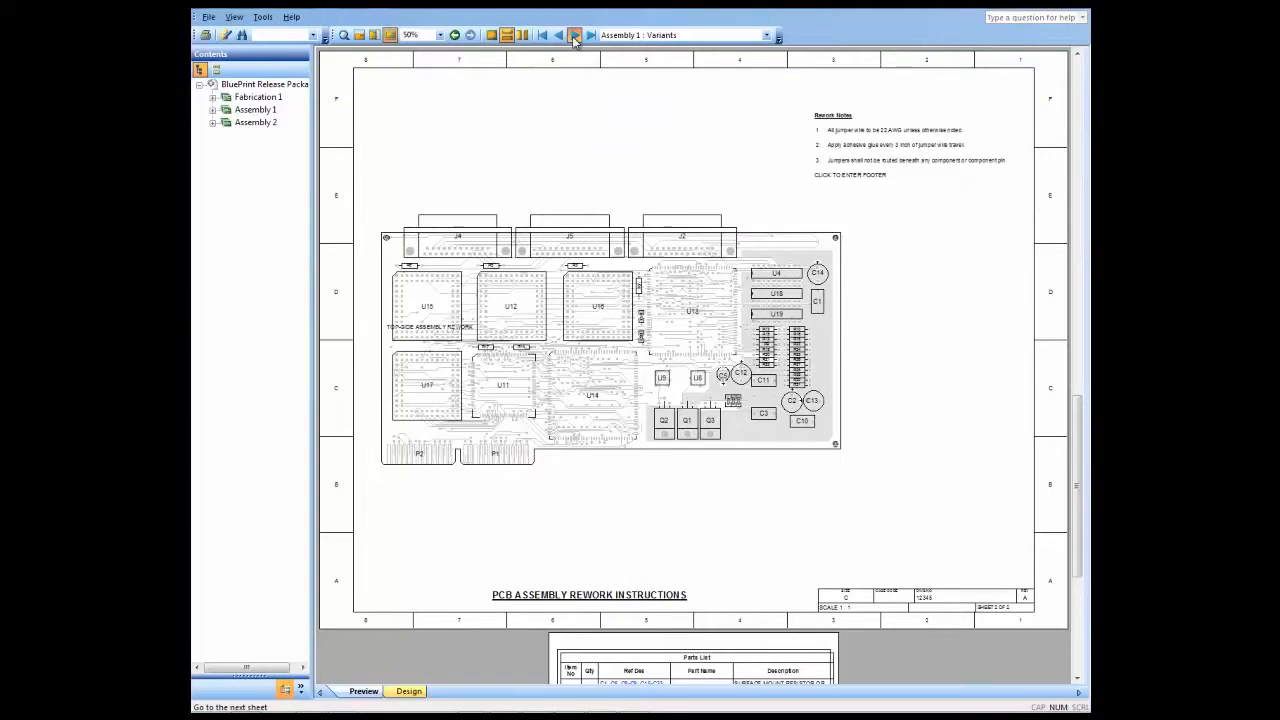